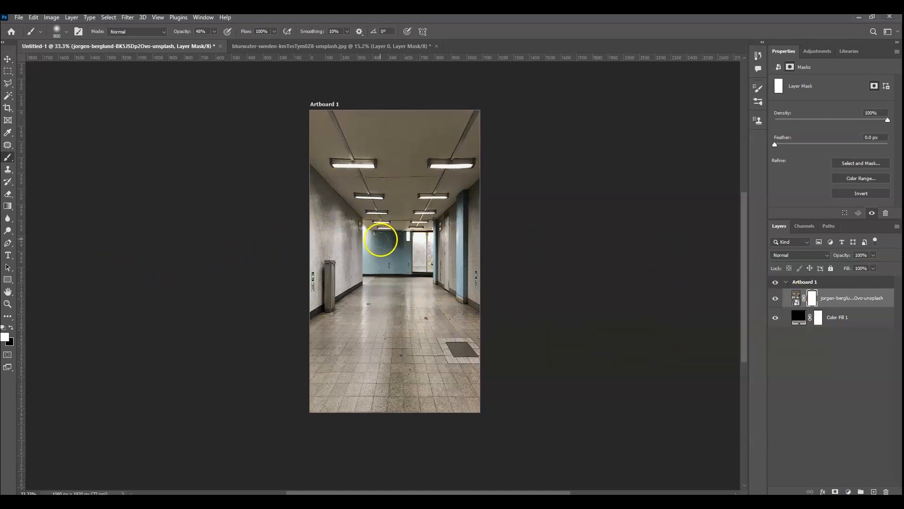
# - Erase the corridor photo's layer mask over the ceiling, walls and far end with a soft 800 px eraser, leaving only the floor
pyautogui.press('e')
pyautogui.moveTo(304, 250)
pyautogui.mouseDown()
pyautogui.moveTo(331, 229)
pyautogui.moveTo(337, 169)
pyautogui.moveTo(481, 125)
pyautogui.moveTo(468, 143)
pyautogui.moveTo(488, 172)
pyautogui.moveTo(433, 182)
pyautogui.moveTo(471, 210)
pyautogui.moveTo(511, 300)
pyautogui.moveTo(485, 257)
pyautogui.moveTo(370, 204)
pyautogui.moveTo(442, 223)
pyautogui.moveTo(372, 226)
pyautogui.moveTo(280, 290)
pyautogui.moveTo(330, 226)
pyautogui.mouseUp()
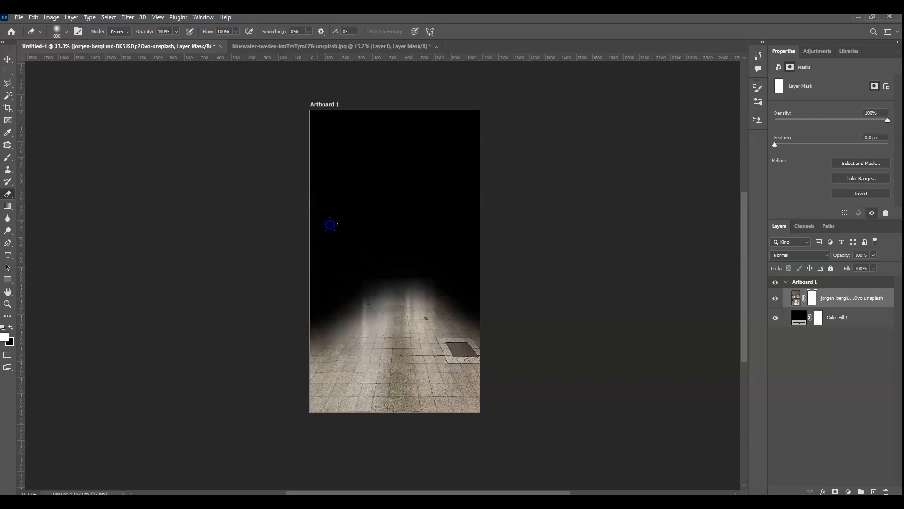
pyautogui.moveTo(497, 288); pyautogui.dragTo(526, 320)
pyautogui.moveTo(433, 288); pyautogui.dragTo(374, 247)
pyautogui.press('v')
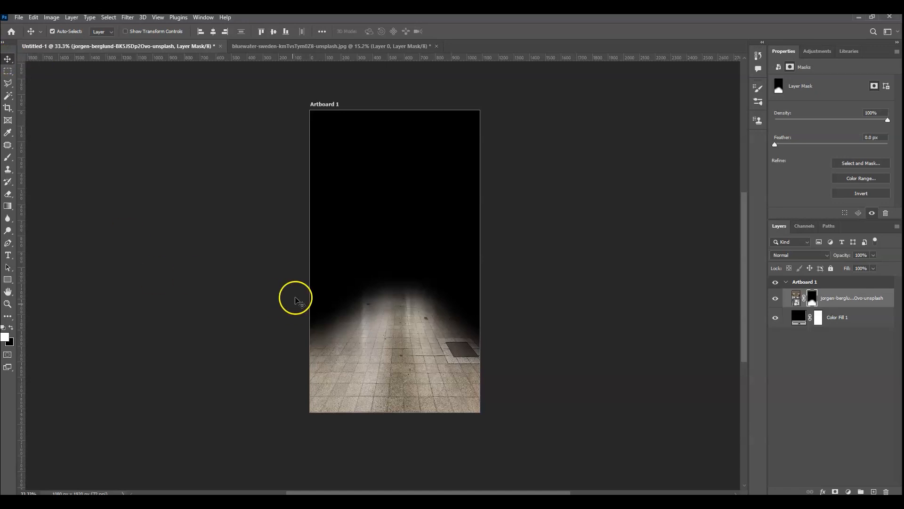
# - Place the insta screen PNG image on the artboard, scaled to about 376%, and raise the frame to Y 335 px
pyautogui.hotkey('alt', 'Tab')
pyautogui.click(306, 230)
pyautogui.hotkey('alt', 'Tab')
pyautogui.moveTo(226, 114); pyautogui.dragTo(277, 229)
pyautogui.moveTo(395, 292); pyautogui.dragTo(401, 367)
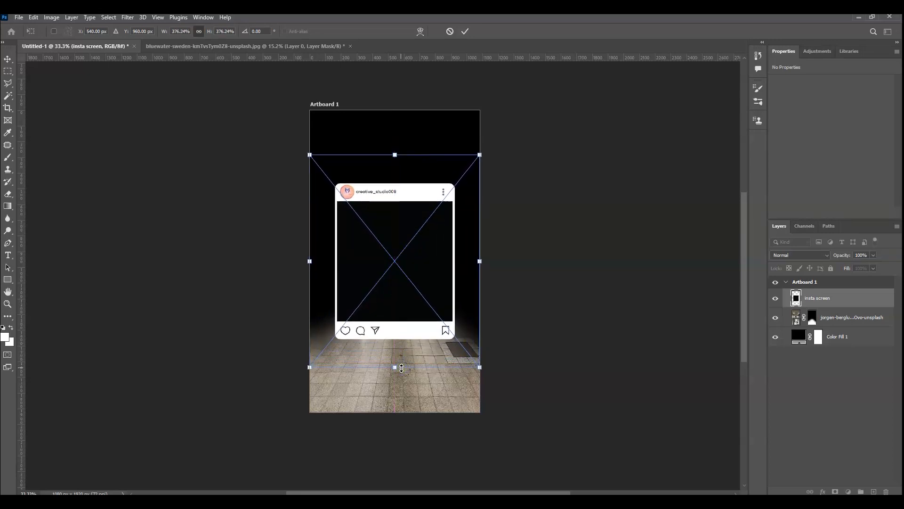
pyautogui.press('Return')
pyautogui.moveTo(406, 334); pyautogui.dragTo(404, 315)
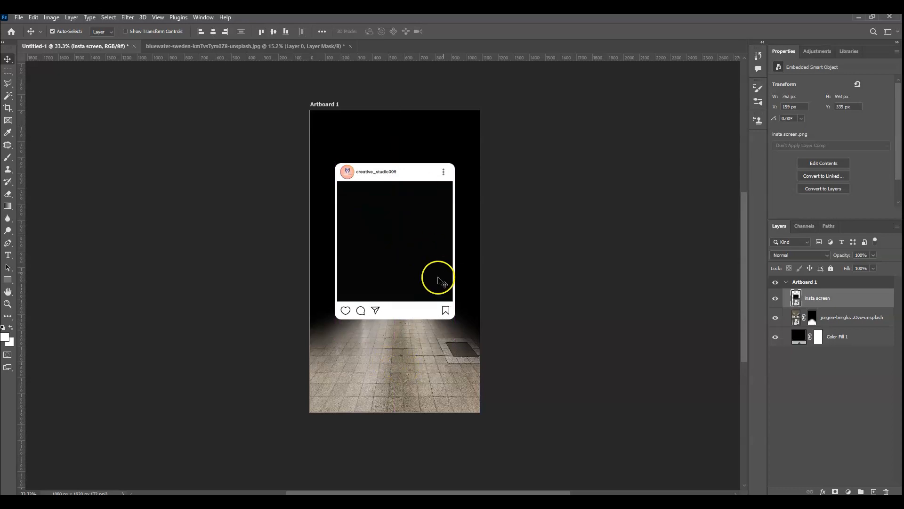
# - Select the black picture area inside the post frame with the Magic Wand and add a new layer above insta screen
pyautogui.press('w')
pyautogui.click(412, 272)
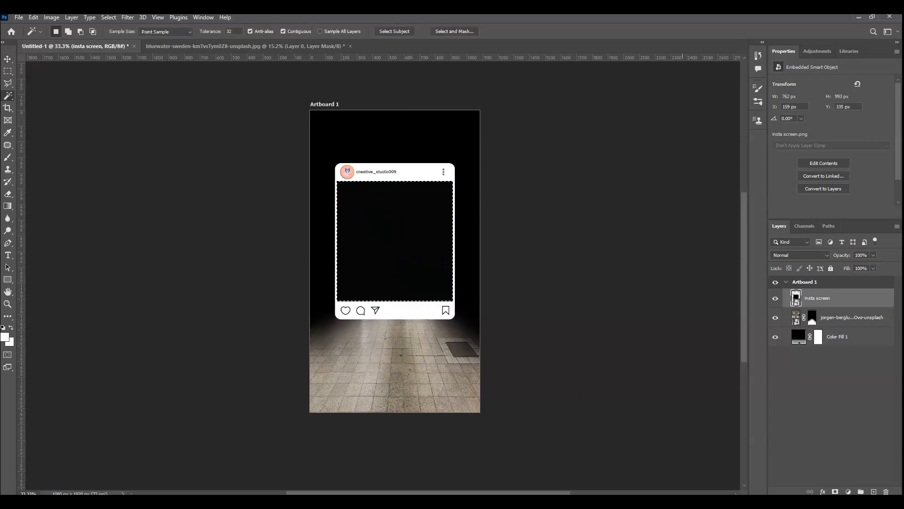
pyautogui.click(873, 491)
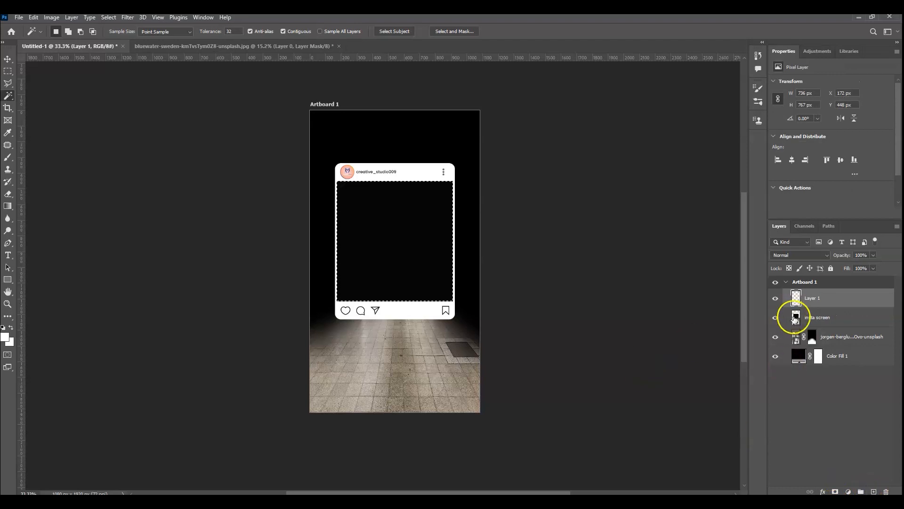
pyautogui.hotkey('ctrl', 'shift', 'i')
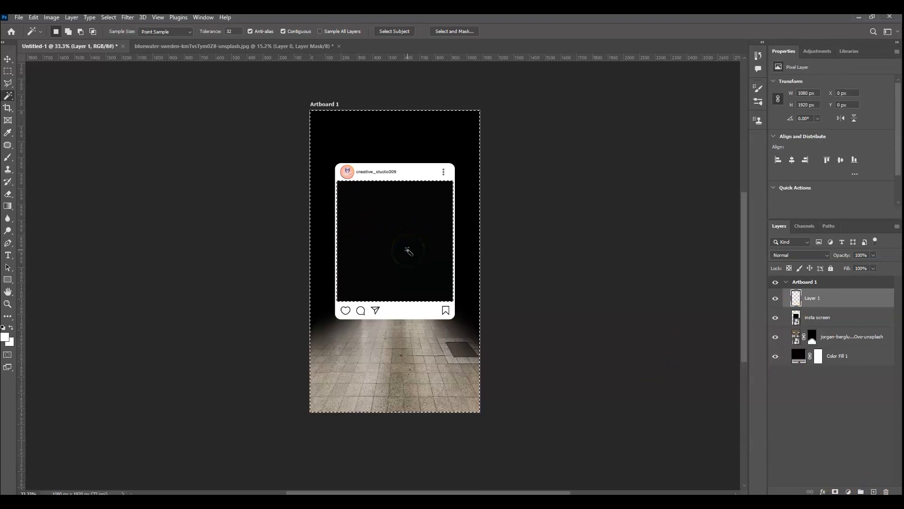
pyautogui.click(409, 254)
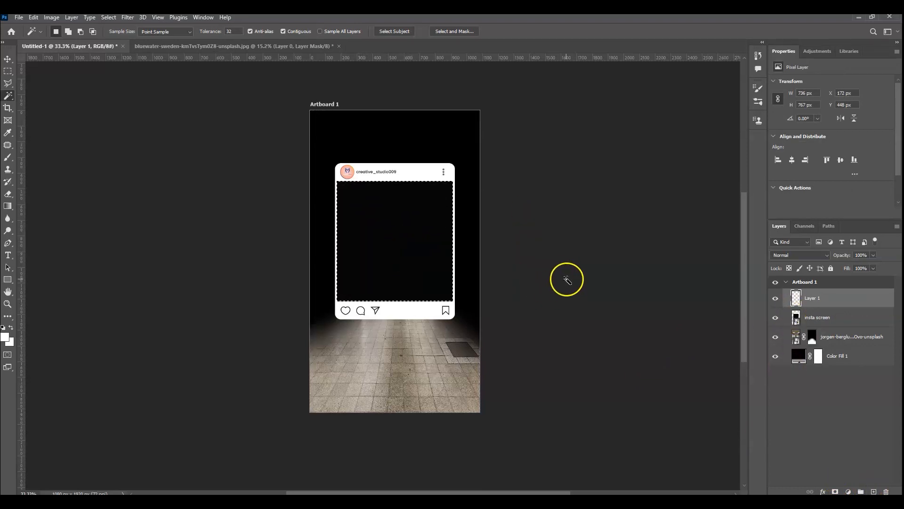
# - Paint the selected picture area on the new layer with a white brush at 48% opacity, then clear the selection
pyautogui.press('b')
pyautogui.moveTo(345, 272); pyautogui.dragTo(377, 189)
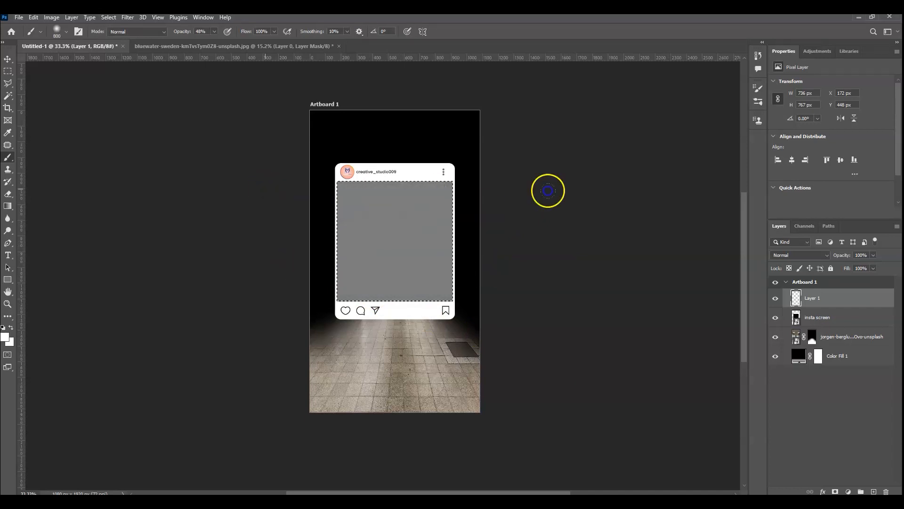
pyautogui.press('v')
pyautogui.moveTo(395, 251); pyautogui.dragTo(409, 287)
pyautogui.hotkey('ctrl', 'z')
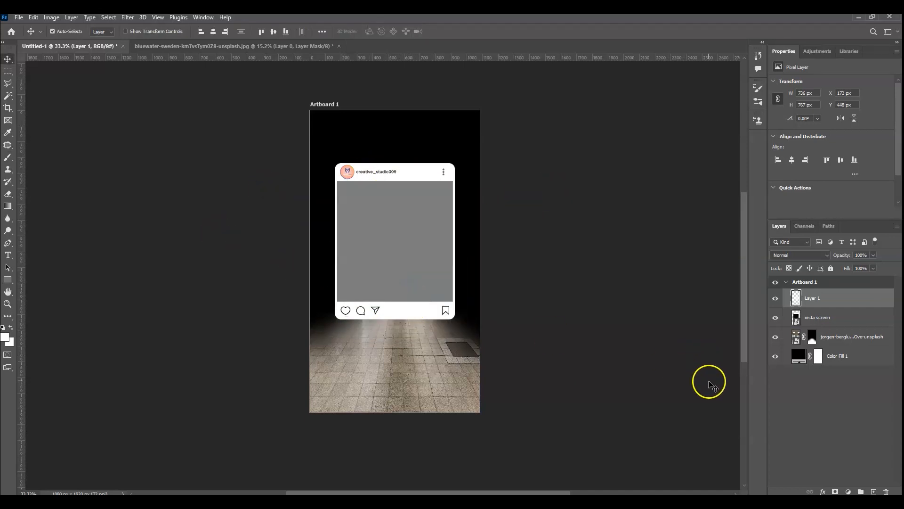
pyautogui.hotkey('alt', 'Tab')
pyautogui.click(401, 289)
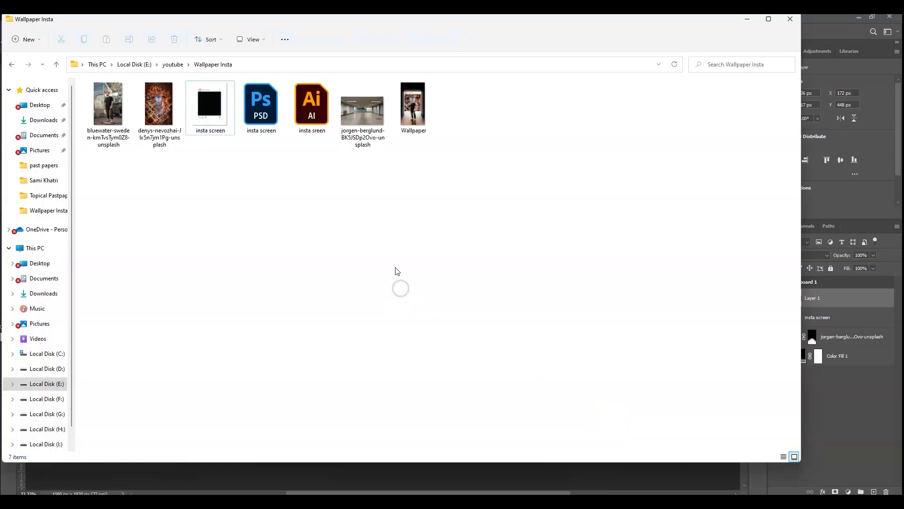
pyautogui.moveTo(125, 115); pyautogui.dragTo(374, 58)
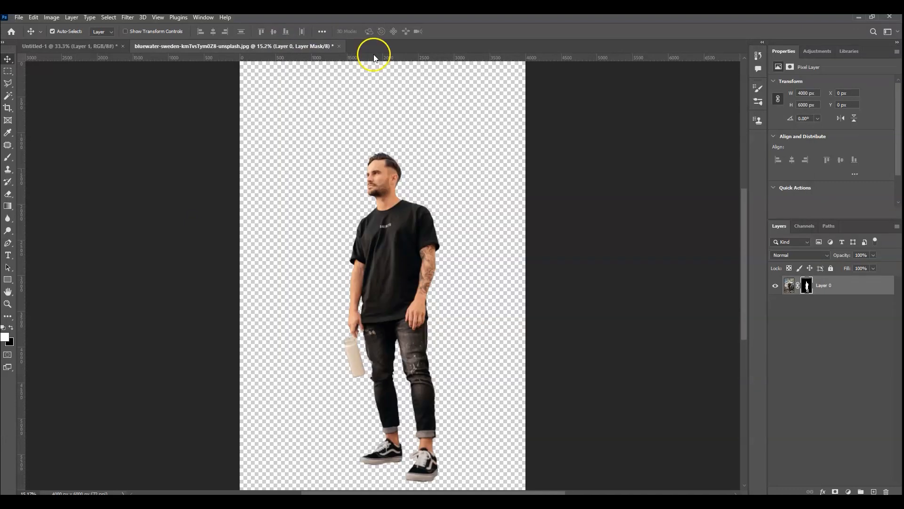
# - Place the orange night-city skyscraper photo from the Wallpaper Insta folder on the artboard above Layer 1
pyautogui.hotkey('alt', 'Tab')
pyautogui.click(355, 206)
pyautogui.moveTo(162, 113); pyautogui.dragTo(370, 244)
pyautogui.hotkey('alt', 'Tab')
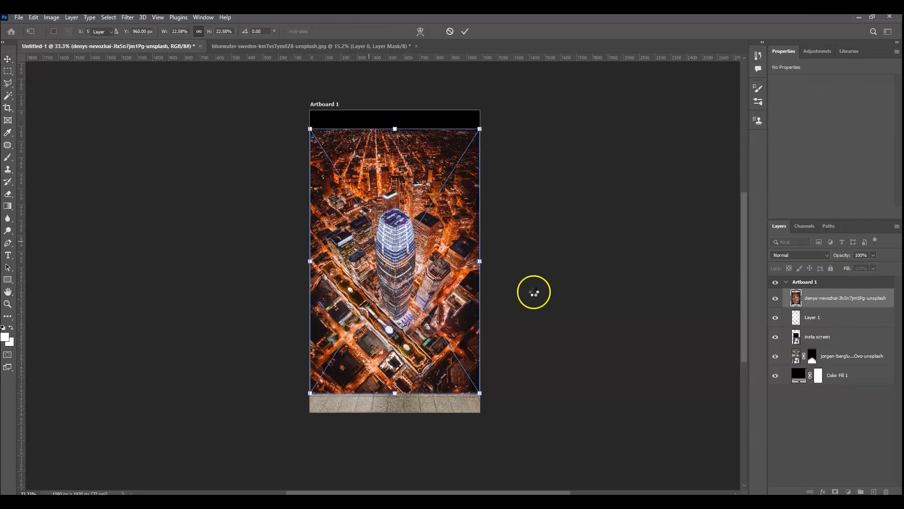
# - Clip the city photo to Layer 1 and reposition it inside the frame at Y 67 px
pyautogui.rightClick(834, 299)
pyautogui.click(782, 301)
pyautogui.moveTo(440, 273); pyautogui.dragTo(434, 276)
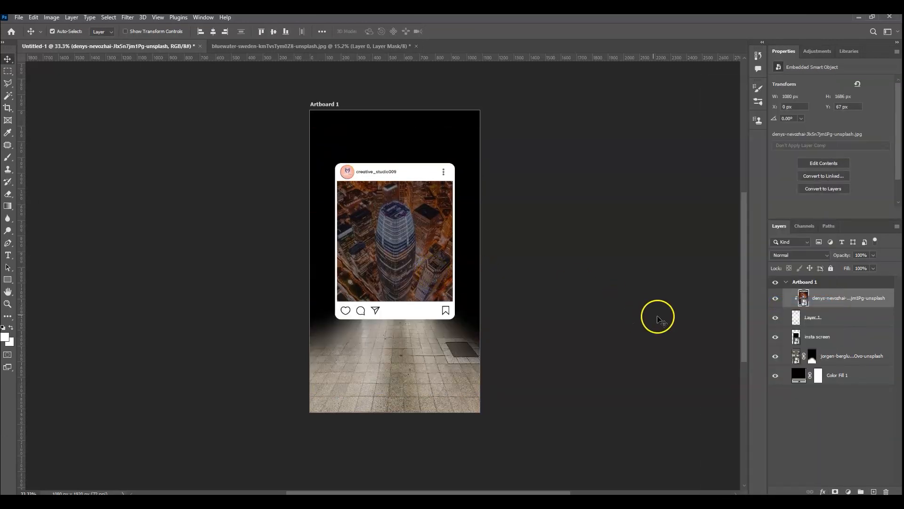
# - Make Layer 1 the active layer and set the brush opacity to 100%
pyautogui.click(790, 323)
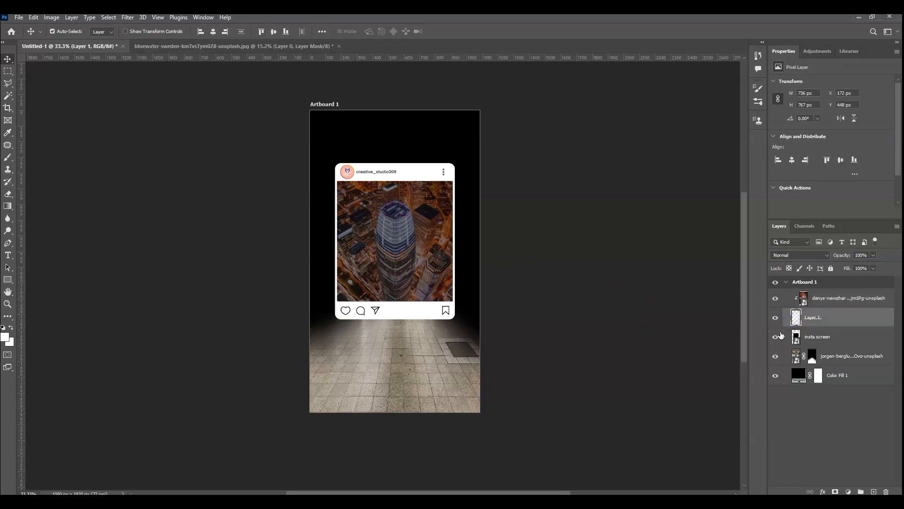
pyautogui.click(774, 320)
pyautogui.click(804, 302)
pyautogui.click(798, 317)
pyautogui.press('b')
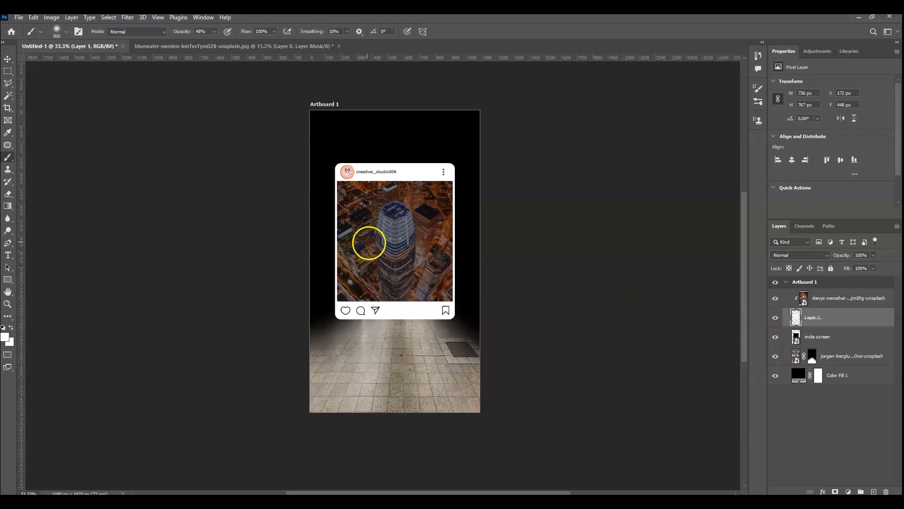
pyautogui.click(214, 32)
pyautogui.moveTo(215, 43); pyautogui.dragTo(258, 44)
pyautogui.click(370, 190)
pyautogui.moveTo(370, 190)
pyautogui.mouseDown()
pyautogui.moveTo(340, 254)
pyautogui.moveTo(351, 254)
pyautogui.mouseUp()
pyautogui.hotkey('ctrl', 'z')
# - Reselect the frame's picture area and paint Layer 1 solid white at 100% brush opacity, then clear the selection
pyautogui.keyDown('ctrl'); pyautogui.click(794, 341); pyautogui.keyUp('ctrl')
pyautogui.press('w')
pyautogui.click(383, 262)
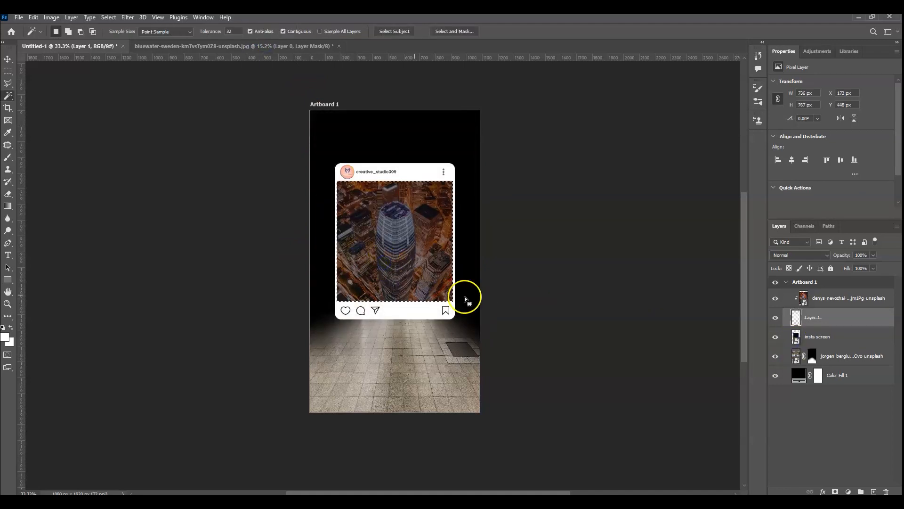
pyautogui.press('b')
pyautogui.moveTo(349, 252)
pyautogui.mouseDown()
pyautogui.moveTo(369, 268)
pyautogui.moveTo(478, 192)
pyautogui.mouseUp()
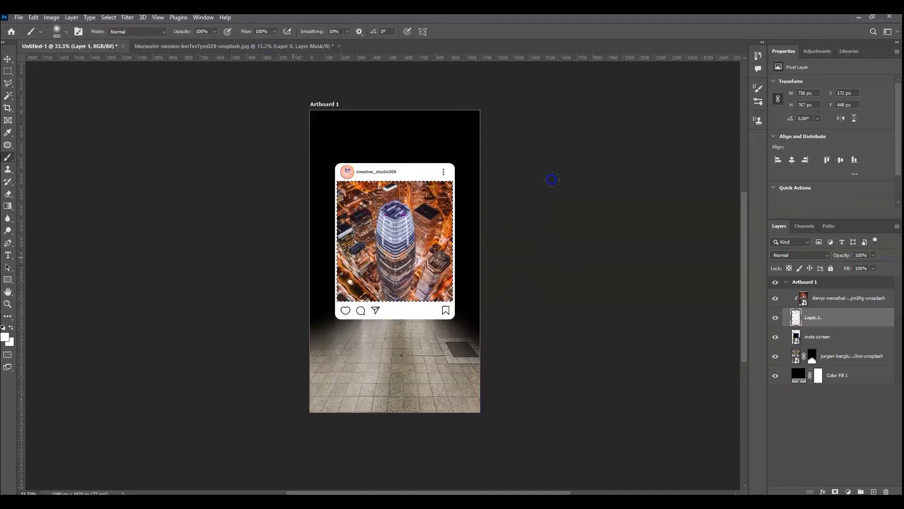
pyautogui.press('v')
pyautogui.click(477, 309)
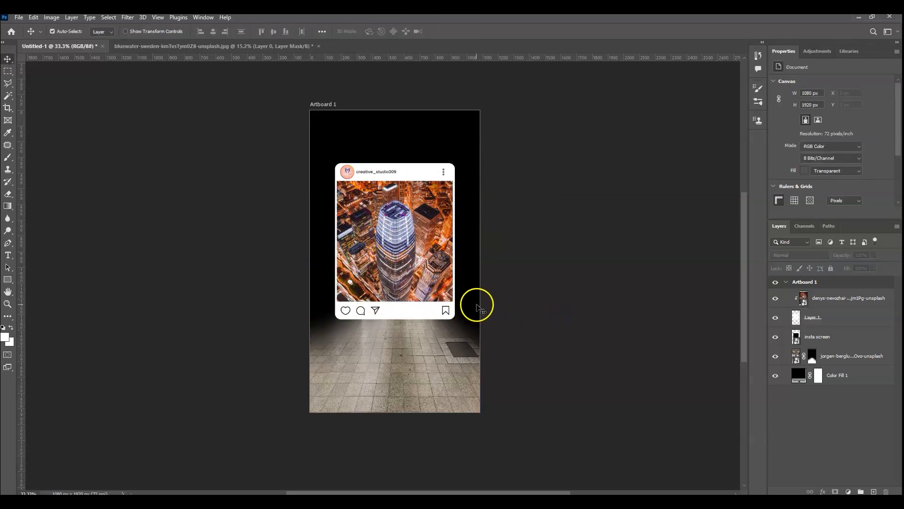
# - Add a white Outer Glow to the insta screen layer with Screen blending, 35% opacity, 23% spread and 215 px size
pyautogui.click(412, 310)
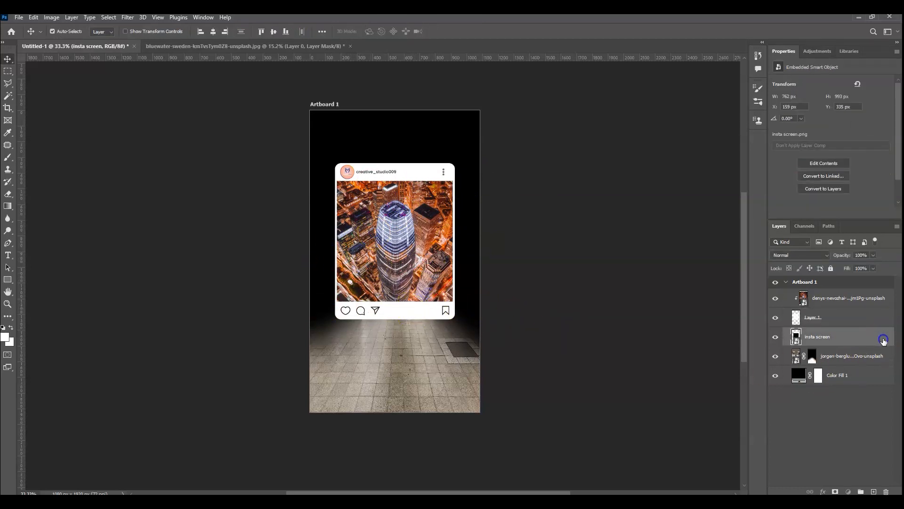
pyautogui.click(578, 286)
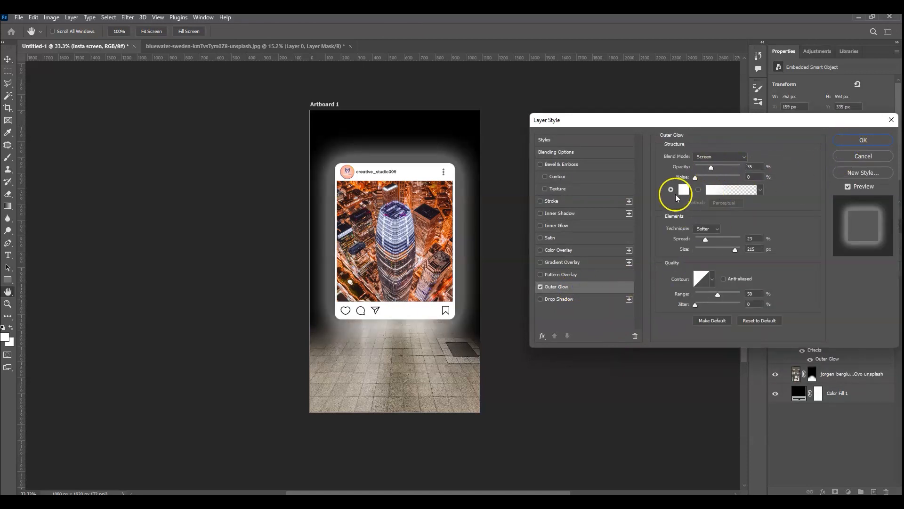
pyautogui.click(863, 139)
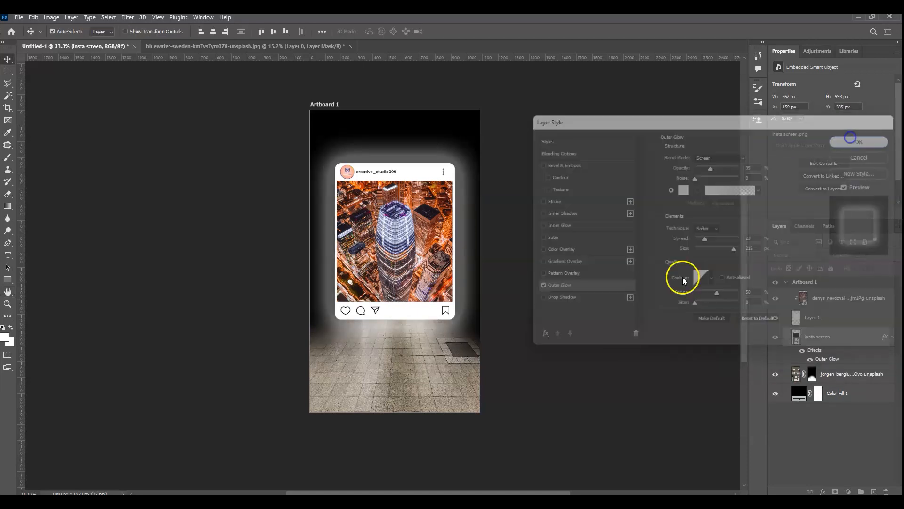
# - Add an orange Inner Glow to the city photo layer with Screen blending, 85% opacity, 29% choke and 199 px size
pyautogui.click(864, 305)
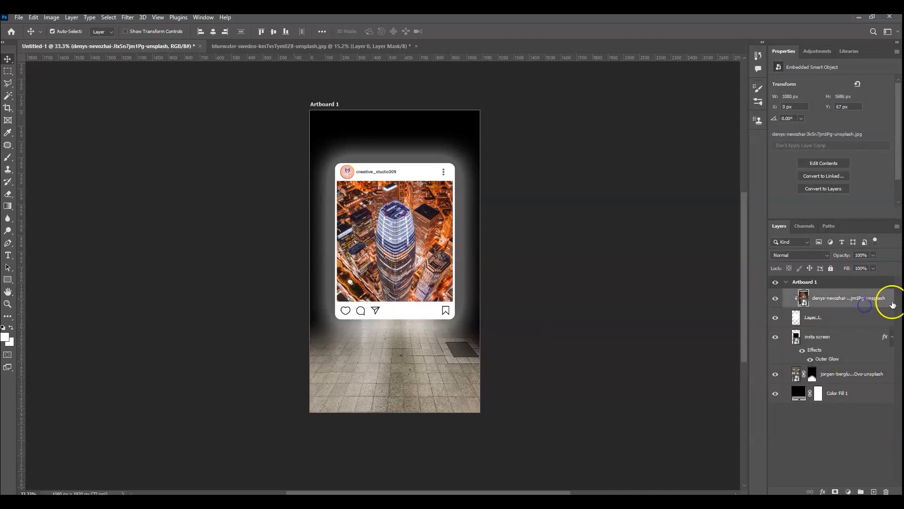
pyautogui.doubleClick(893, 303)
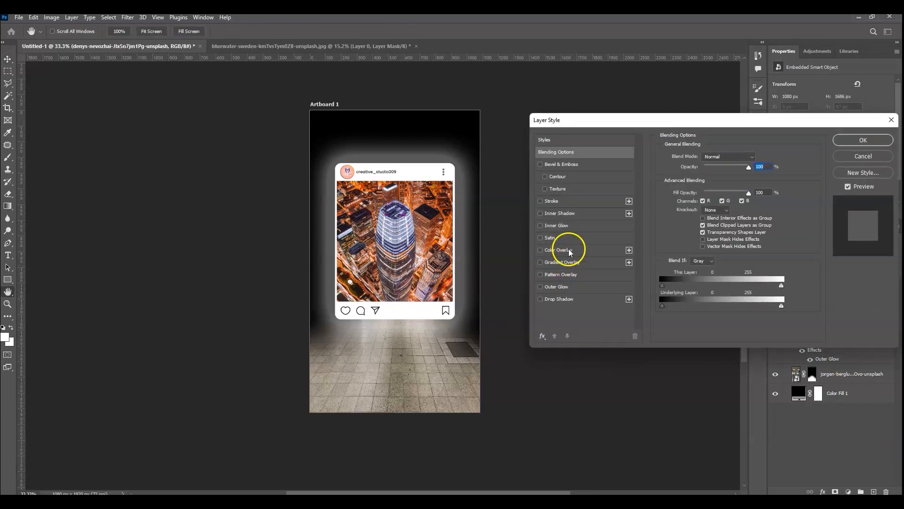
pyautogui.click(566, 226)
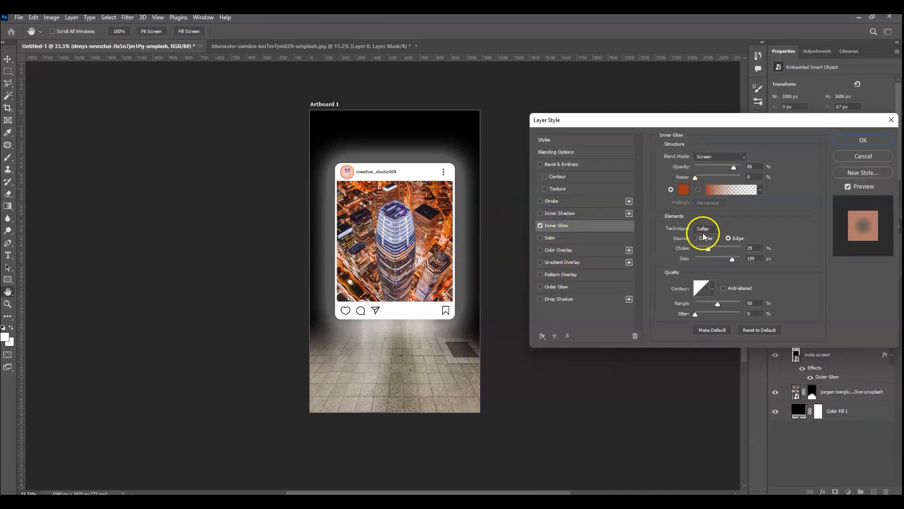
pyautogui.press('Return')
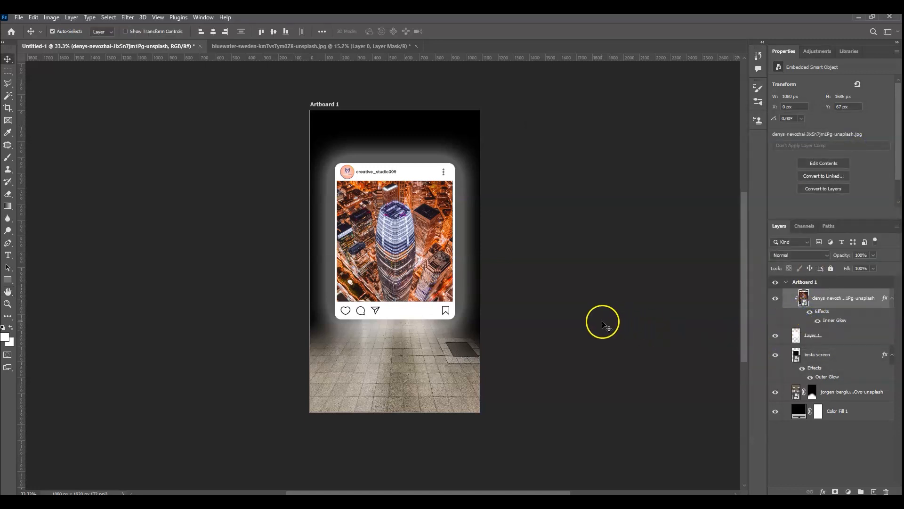
# - Copy the masked cutout of the standing man from the bluewater-sweden document into the wallpaper document
pyautogui.hotkey('ctrl', '+')
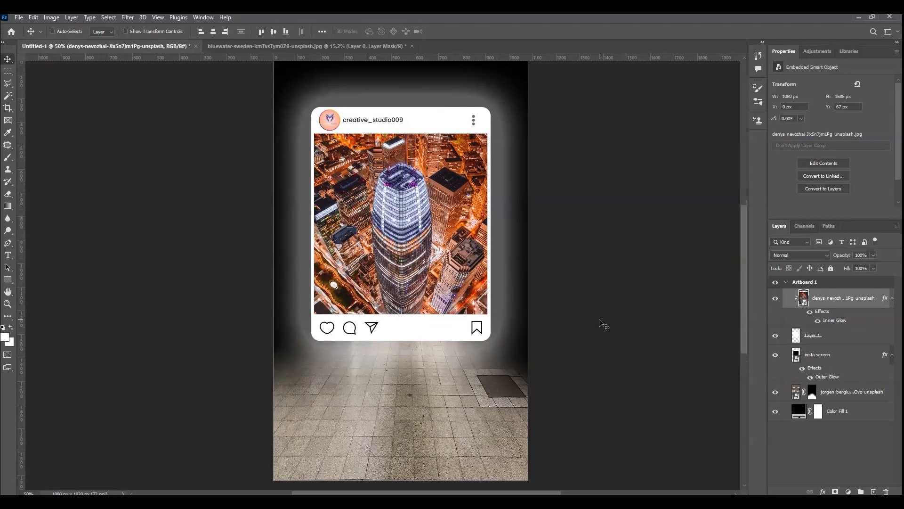
pyautogui.hotkey('ctrl', '0')
pyautogui.press('ctrl')
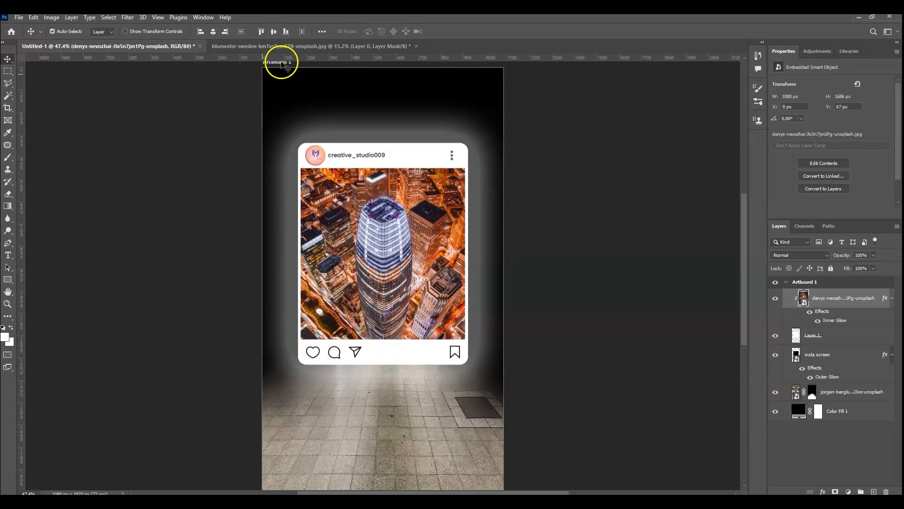
pyautogui.click(266, 46)
pyautogui.moveTo(395, 241); pyautogui.dragTo(337, 213)
# - Scale the man's layer to about 1112 × 1669 px and position him standing on the floor in front of the post frame
pyautogui.hotkey('ctrl', 't')
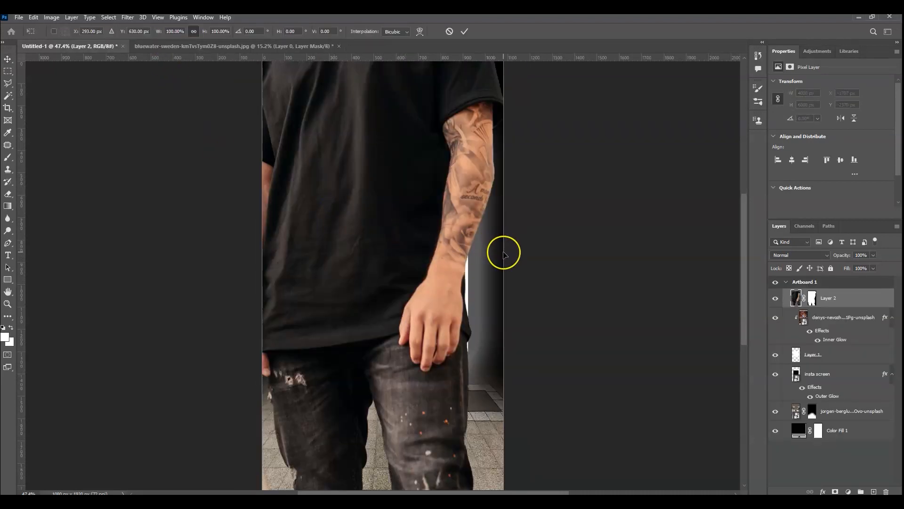
pyautogui.hotkey('ctrl', '-')
pyautogui.hotkey('ctrl', '-')
pyautogui.hotkey('ctrl', '-')
pyautogui.moveTo(520, 251); pyautogui.dragTo(384, 296)
pyautogui.moveTo(382, 261)
pyautogui.mouseDown()
pyautogui.moveTo(382, 202)
pyautogui.moveTo(388, 263)
pyautogui.moveTo(375, 264)
pyautogui.moveTo(388, 265)
pyautogui.mouseUp()
pyautogui.press('Return')
pyautogui.scroll(5, 388, 266)
pyautogui.moveTo(413, 336); pyautogui.dragTo(408, 332)
pyautogui.scroll(-3, 410, 319)
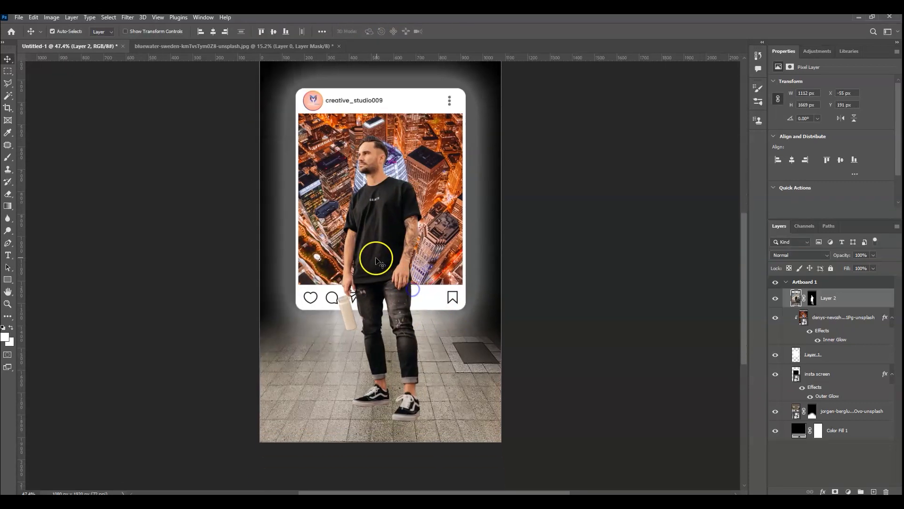
# - Add a new layer above the man and set the brush opacity to 45% for painting light on him
pyautogui.click(874, 492)
pyautogui.press('b')
pyautogui.click(214, 32)
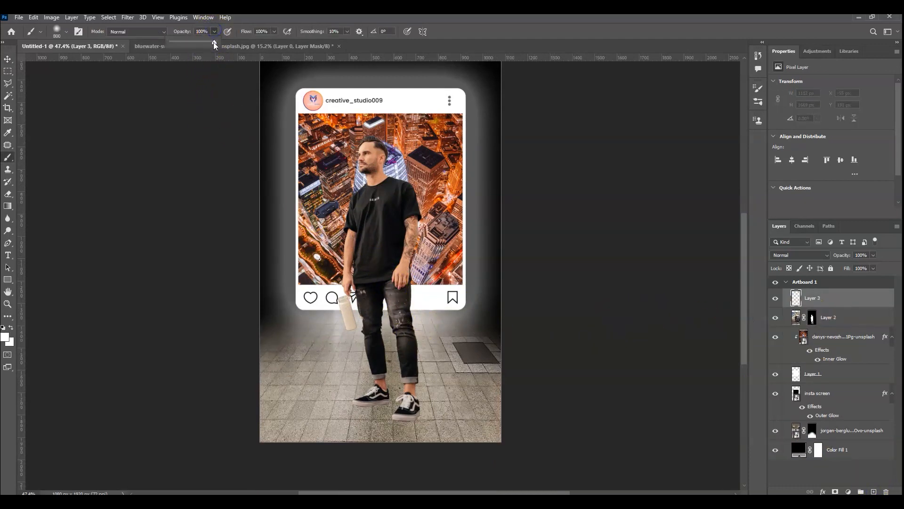
pyautogui.hotkey('ctrl', '+')
pyautogui.hotkey('ctrl', '+')
pyautogui.moveTo(419, 189); pyautogui.dragTo(375, 337)
pyautogui.hotkey('ctrl', '+')
pyautogui.hotkey('ctrl', '+')
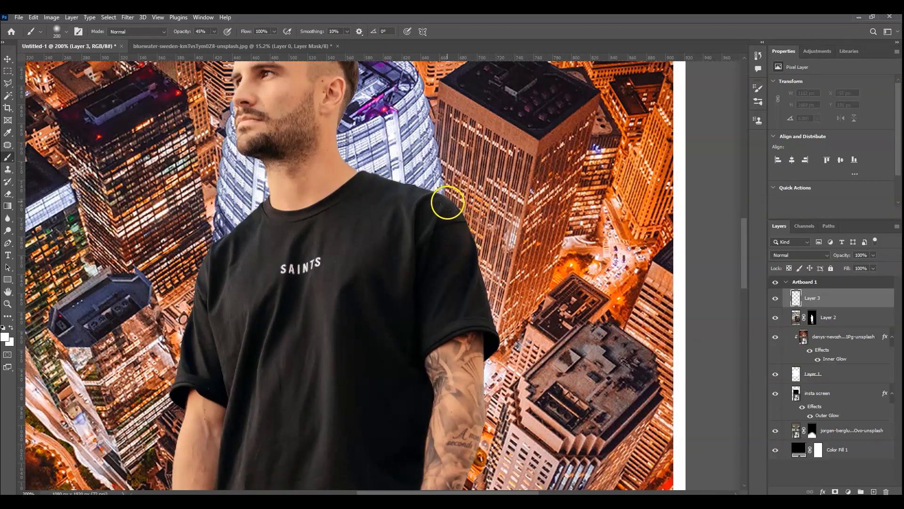
# - Sample pale tones from the tower and paint soft highlights on the man's shoulder and around his head with an 80 px brush
pyautogui.keyDown('alt'); pyautogui.click(426, 172); pyautogui.keyUp('alt')
pyautogui.moveTo(375, 148)
pyautogui.mouseDown()
pyautogui.moveTo(440, 233)
pyautogui.moveTo(404, 235)
pyautogui.moveTo(425, 182)
pyautogui.moveTo(500, 285)
pyautogui.mouseUp()
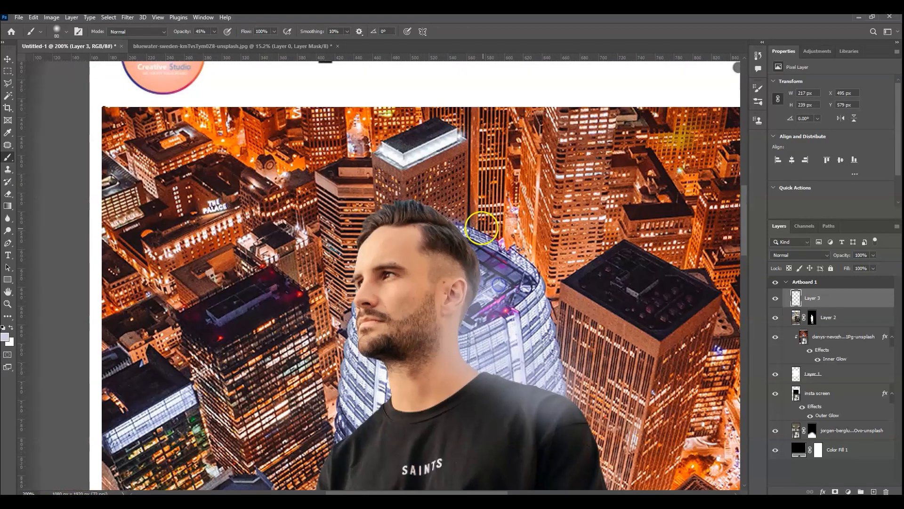
pyautogui.keyDown('alt'); pyautogui.click(473, 228); pyautogui.keyUp('alt')
pyautogui.moveTo(473, 228); pyautogui.dragTo(458, 244)
pyautogui.moveTo(415, 184)
pyautogui.mouseDown()
pyautogui.moveTo(388, 193)
pyautogui.moveTo(359, 208)
pyautogui.mouseUp()
pyautogui.moveTo(341, 292)
pyautogui.mouseDown()
pyautogui.moveTo(437, 237)
pyautogui.moveTo(444, 216)
pyautogui.moveTo(426, 302)
pyautogui.mouseUp()
pyautogui.keyDown('alt'); pyautogui.click(417, 203); pyautogui.keyUp('alt')
pyautogui.hotkey('ctrl', 'z')
pyautogui.moveTo(437, 226)
pyautogui.mouseDown()
pyautogui.moveTo(440, 298)
pyautogui.moveTo(424, 339)
pyautogui.moveTo(459, 225)
pyautogui.moveTo(507, 213)
pyautogui.moveTo(438, 282)
pyautogui.moveTo(458, 230)
pyautogui.moveTo(455, 328)
pyautogui.moveTo(476, 204)
pyautogui.mouseUp()
# - Sample nearby background colours and paint soft light along the edges of the man's body on the new layer
pyautogui.keyDown('alt'); pyautogui.click(500, 213); pyautogui.keyUp('alt')
pyautogui.keyDown('alt'); pyautogui.click(477, 213); pyautogui.keyUp('alt')
pyautogui.keyDown('alt'); pyautogui.click(448, 271); pyautogui.keyUp('alt')
pyautogui.moveTo(458, 272)
pyautogui.mouseDown()
pyautogui.moveTo(454, 295)
pyautogui.moveTo(433, 416)
pyautogui.mouseUp()
pyautogui.moveTo(433, 381); pyautogui.dragTo(422, 216)
pyautogui.keyDown('alt'); pyautogui.click(434, 321); pyautogui.keyUp('alt')
pyautogui.moveTo(438, 325)
pyautogui.mouseDown()
pyautogui.moveTo(419, 394)
pyautogui.moveTo(290, 254)
pyautogui.moveTo(244, 226)
pyautogui.mouseUp()
pyautogui.click(432, 431)
pyautogui.moveTo(429, 254); pyautogui.dragTo(363, 307)
pyautogui.keyDown('alt'); pyautogui.click(531, 279); pyautogui.keyUp('alt')
pyautogui.moveTo(464, 243)
pyautogui.mouseDown()
pyautogui.moveTo(446, 329)
pyautogui.moveTo(478, 365)
pyautogui.mouseUp()
pyautogui.moveTo(470, 306)
pyautogui.mouseDown()
pyautogui.moveTo(491, 197)
pyautogui.moveTo(516, 284)
pyautogui.moveTo(494, 250)
pyautogui.moveTo(511, 138)
pyautogui.mouseUp()
# - Sample orange tones from the city lights and paint a warm glow along the sleeve and tattooed arm
pyautogui.keyDown('alt'); pyautogui.click(499, 258); pyautogui.keyUp('alt')
pyautogui.moveTo(528, 184); pyautogui.dragTo(510, 356)
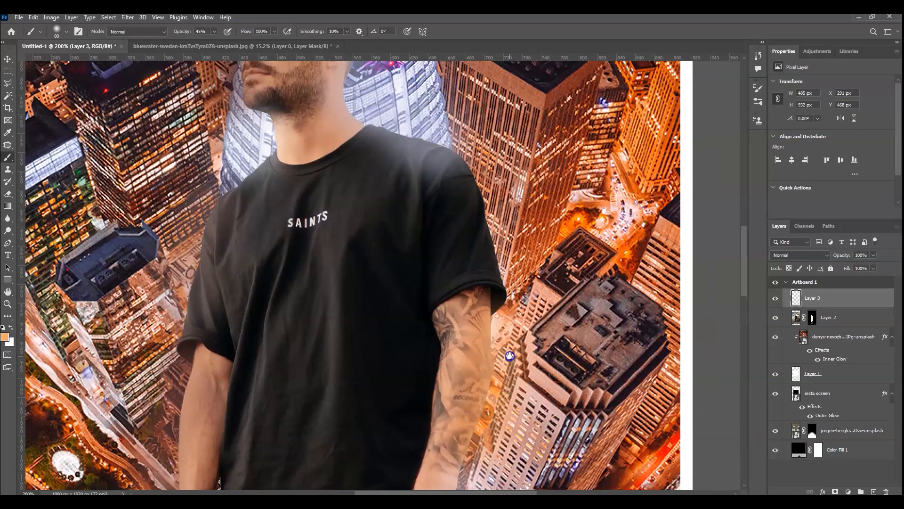
pyautogui.keyDown('alt'); pyautogui.click(513, 272); pyautogui.keyUp('alt')
pyautogui.moveTo(508, 282); pyautogui.dragTo(471, 140)
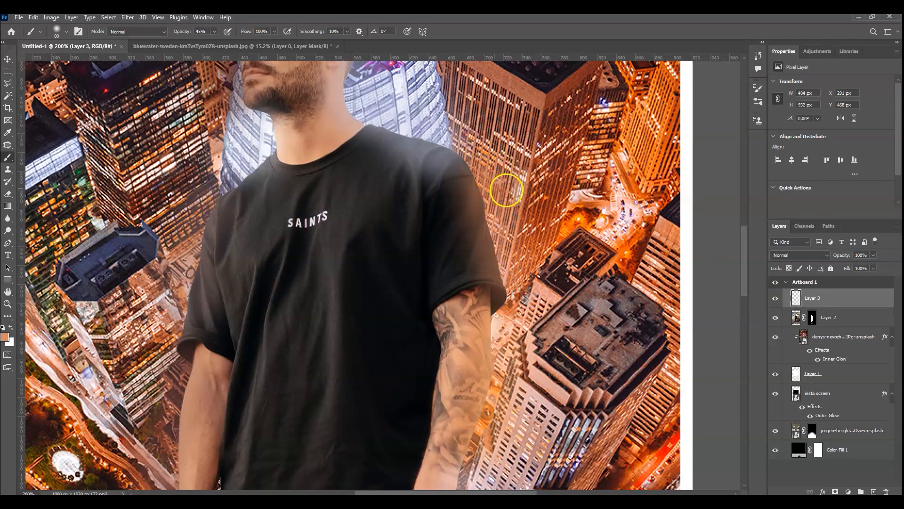
# - Extend the warm orange glow along the outer edge of the man's sleeve and forearm
pyautogui.moveTo(507, 190); pyautogui.dragTo(512, 318)
pyautogui.hotkey('ctrl', '0')
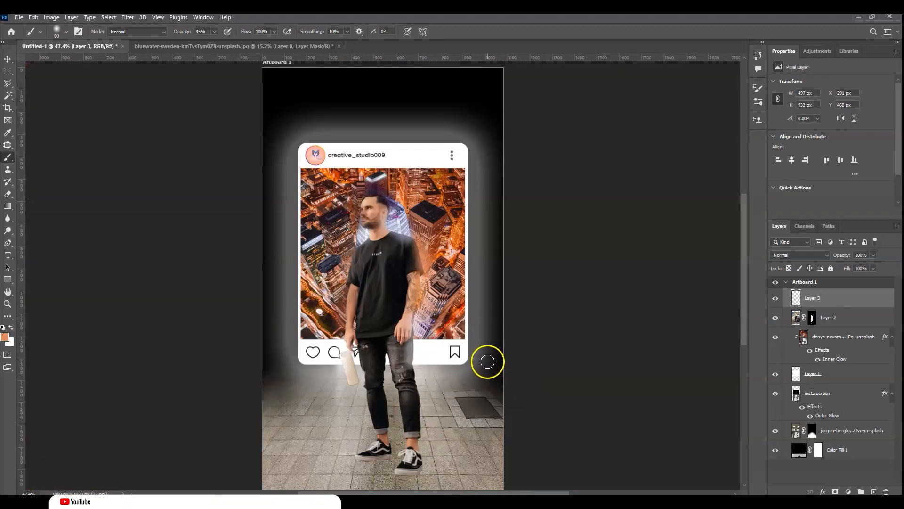
# - Add a new layer and paint soft black shadows on the pavement beneath both shoes with the 80 px brush at 45% opacity
pyautogui.scroll(-4, 486, 359)
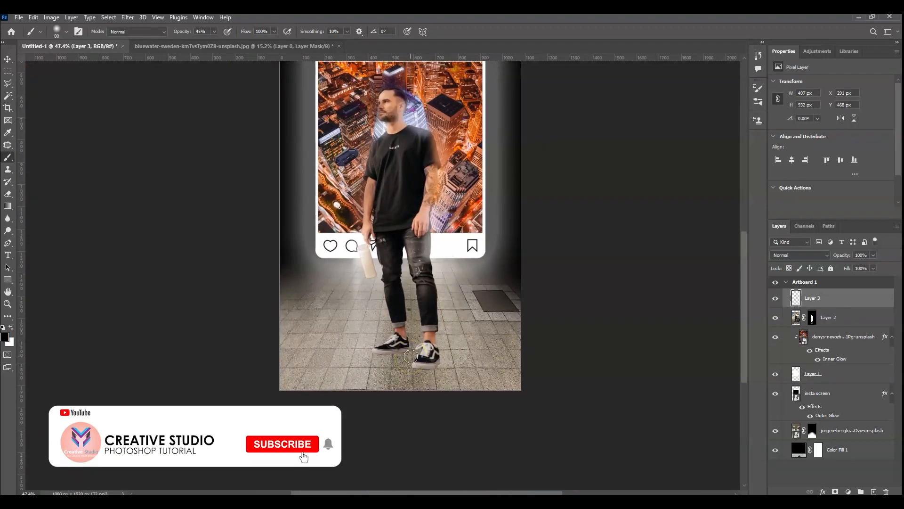
pyautogui.hotkey('ctrl', '+')
pyautogui.hotkey('ctrl', '+')
pyautogui.moveTo(428, 387); pyautogui.dragTo(423, 304)
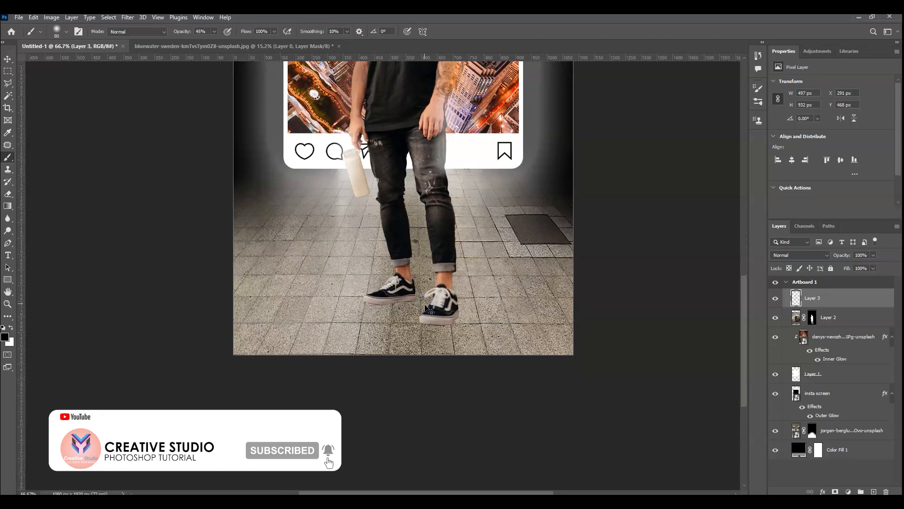
pyautogui.hotkey('ctrl', '+')
pyautogui.click(874, 491)
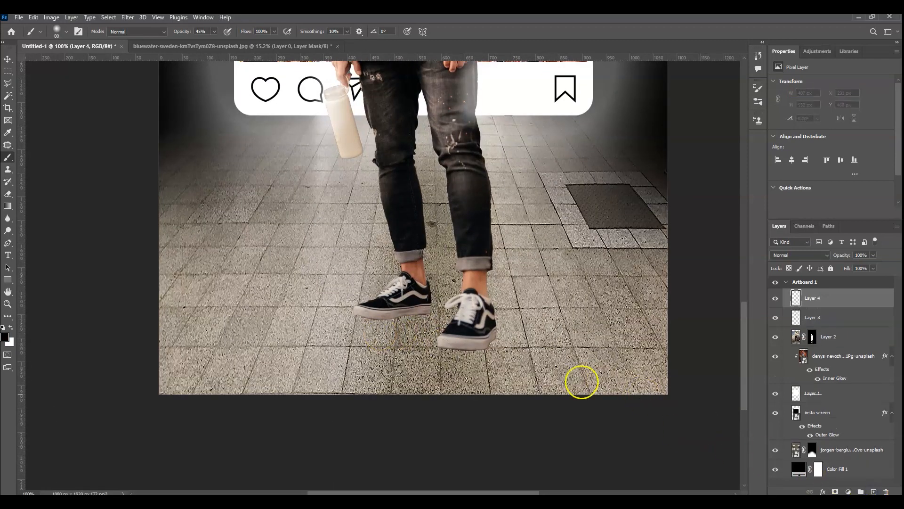
pyautogui.moveTo(363, 323)
pyautogui.mouseDown()
pyautogui.moveTo(419, 319)
pyautogui.moveTo(412, 395)
pyautogui.mouseUp()
pyautogui.moveTo(389, 339)
pyautogui.mouseDown()
pyautogui.moveTo(366, 321)
pyautogui.moveTo(398, 319)
pyautogui.moveTo(410, 371)
pyautogui.moveTo(416, 325)
pyautogui.moveTo(414, 378)
pyautogui.moveTo(465, 350)
pyautogui.moveTo(452, 349)
pyautogui.moveTo(451, 381)
pyautogui.moveTo(465, 360)
pyautogui.moveTo(451, 411)
pyautogui.moveTo(485, 420)
pyautogui.moveTo(465, 438)
pyautogui.mouseUp()
pyautogui.hotkey('ctrl', '0')
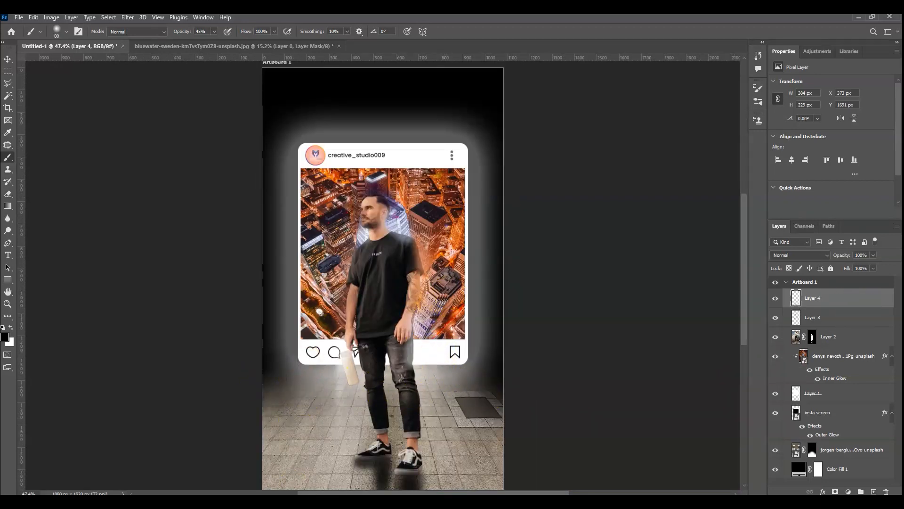
# - Add a new layer and select a floor area widening from the frame's lower edge to the artboard's lower corners with the Polygonal Lasso
pyautogui.click(874, 491)
pyautogui.moveTo(400, 338); pyautogui.dragTo(405, 257)
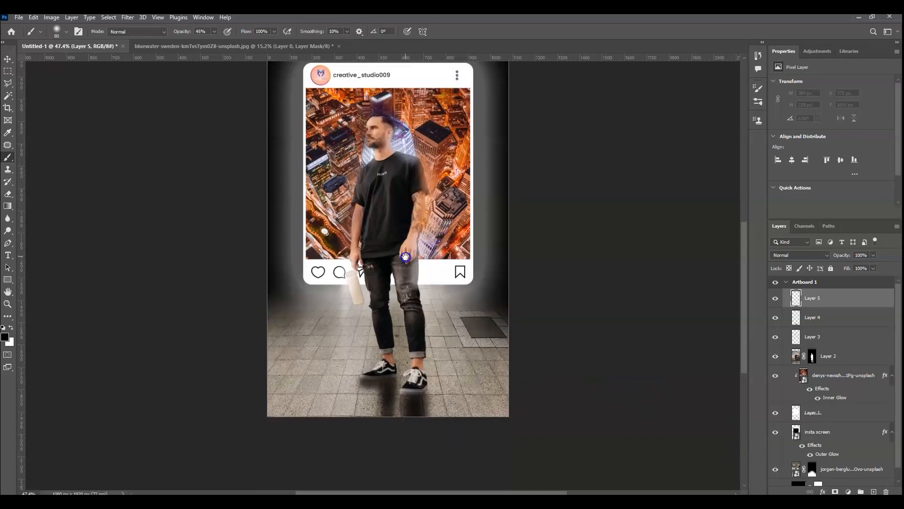
pyautogui.click(7, 83)
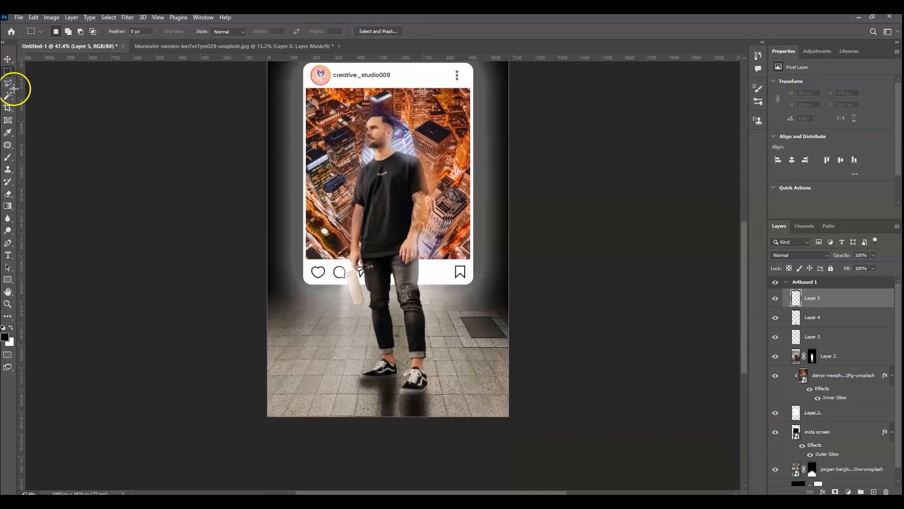
pyautogui.click(304, 285)
pyautogui.click(420, 282)
pyautogui.click(473, 285)
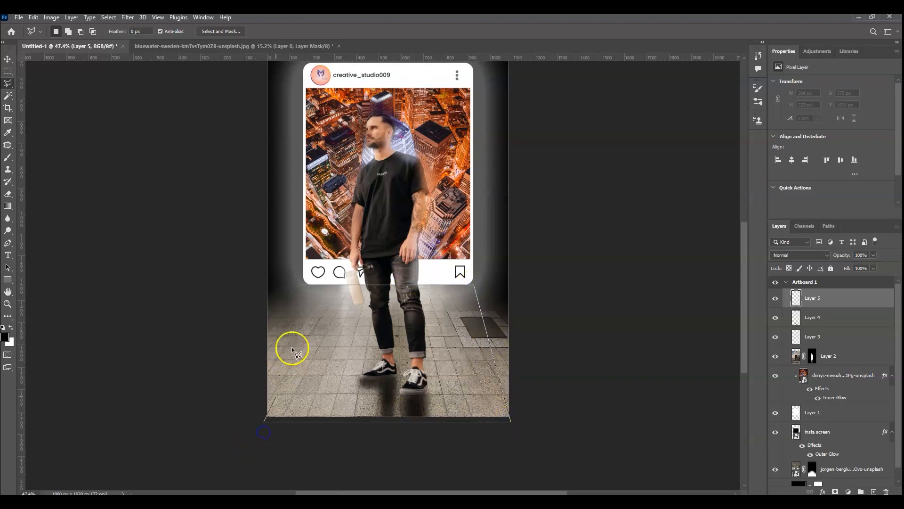
pyautogui.click(304, 285)
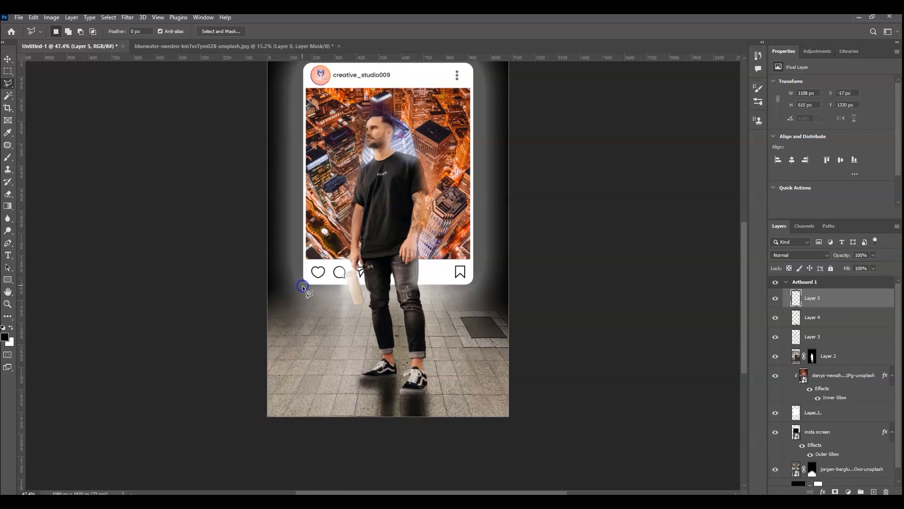
# - Fill the selected floor area with a linear black-to-transparent gradient from the Basics presets, fading from the frame down to the artboard's lower edge
pyautogui.click(8, 206)
pyautogui.rightClick(393, 284)
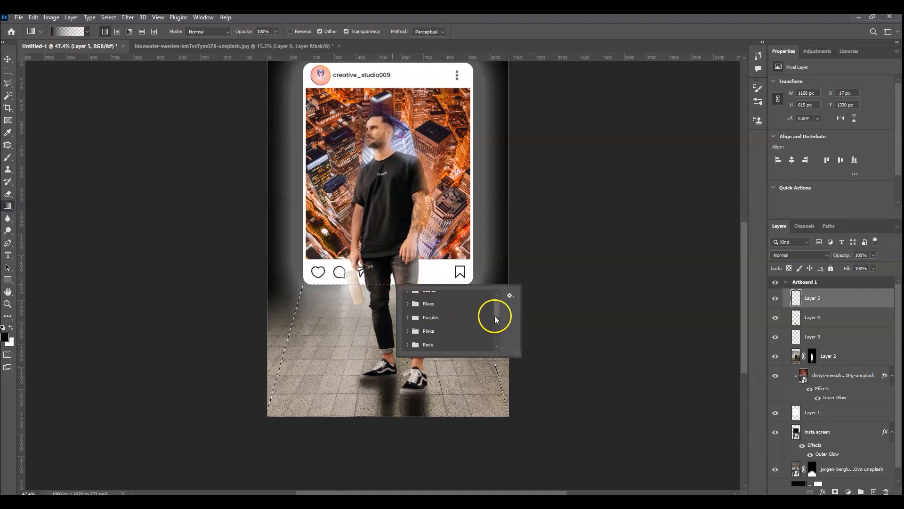
pyautogui.click(408, 299)
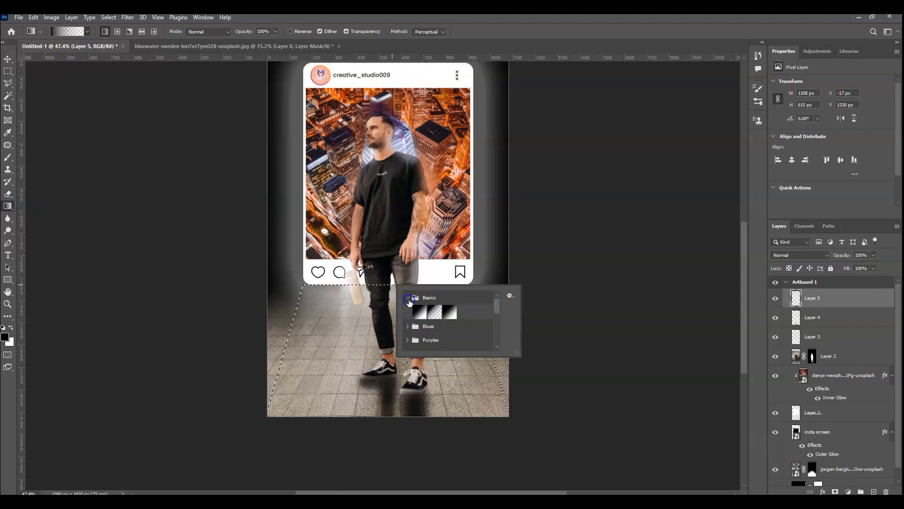
pyautogui.click(341, 317)
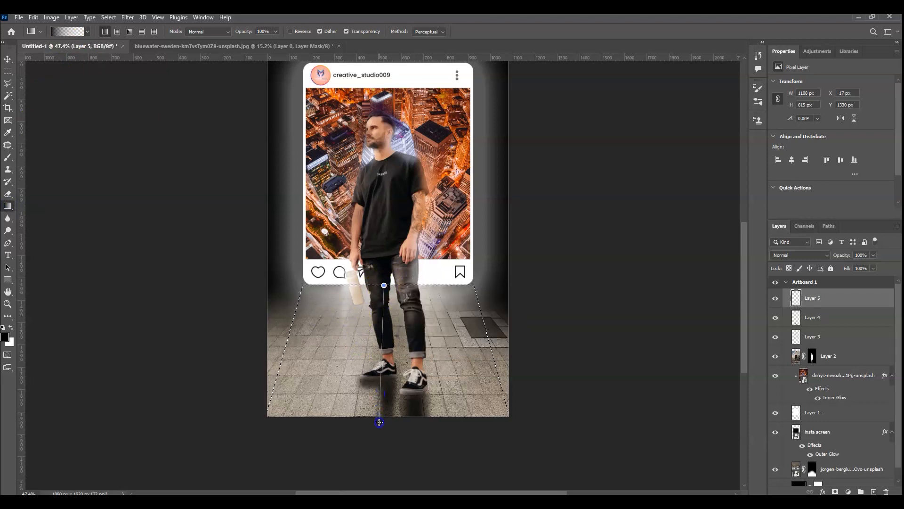
pyautogui.moveTo(380, 428); pyautogui.dragTo(381, 429)
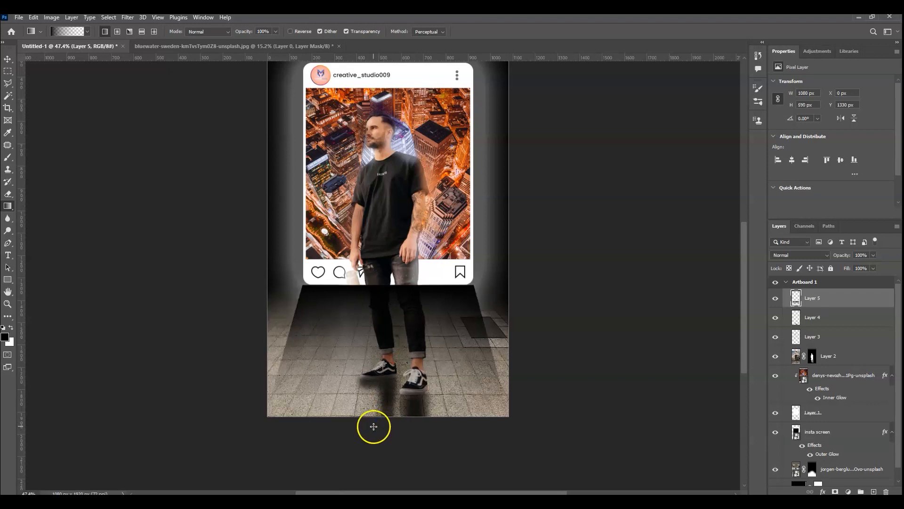
# - Apply a white Color Overlay in Normal mode at 100% opacity to the floor gradient layer
pyautogui.press('v')
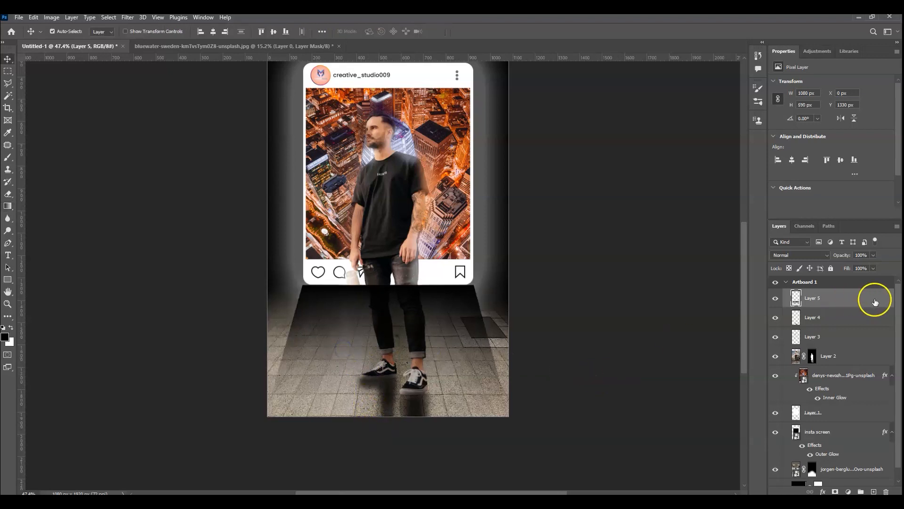
pyautogui.click(610, 249)
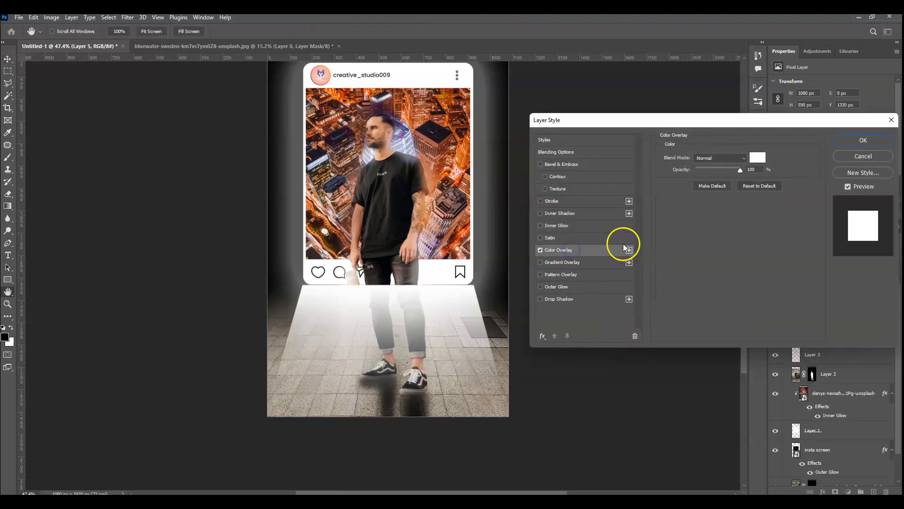
pyautogui.click(863, 140)
# - Soften the white floor light with Gaussian Blur and move its layer directly above the insta screen layer
pyautogui.click(127, 18)
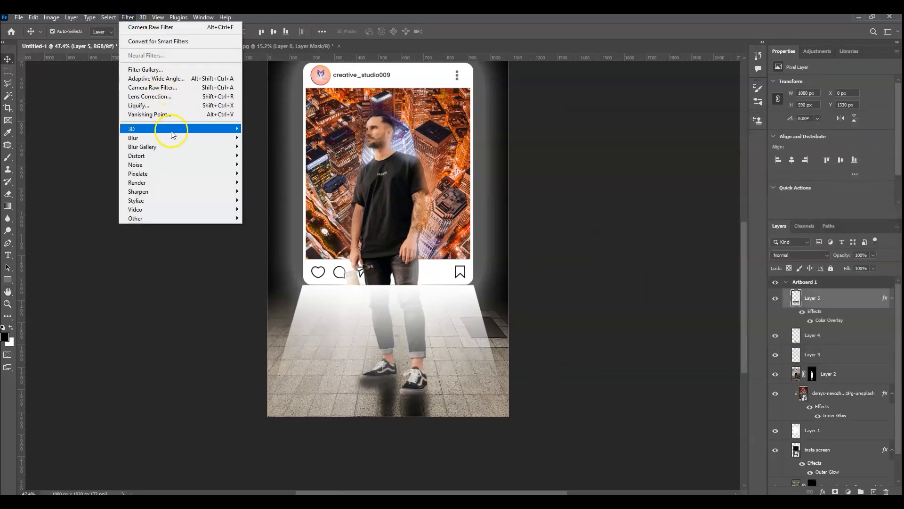
pyautogui.click(171, 138)
pyautogui.click(268, 172)
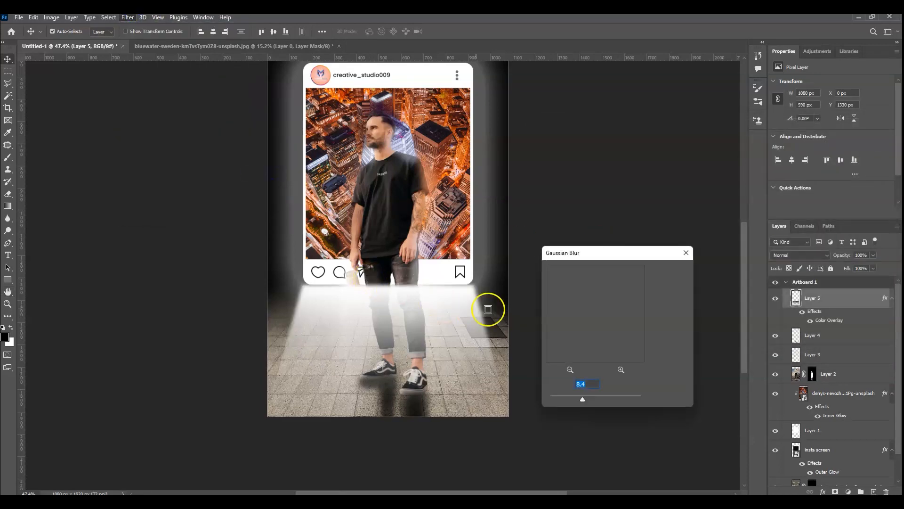
pyautogui.moveTo(583, 401); pyautogui.dragTo(591, 400)
pyautogui.click(670, 271)
pyautogui.press('v')
pyautogui.moveTo(807, 302); pyautogui.dragTo(813, 448)
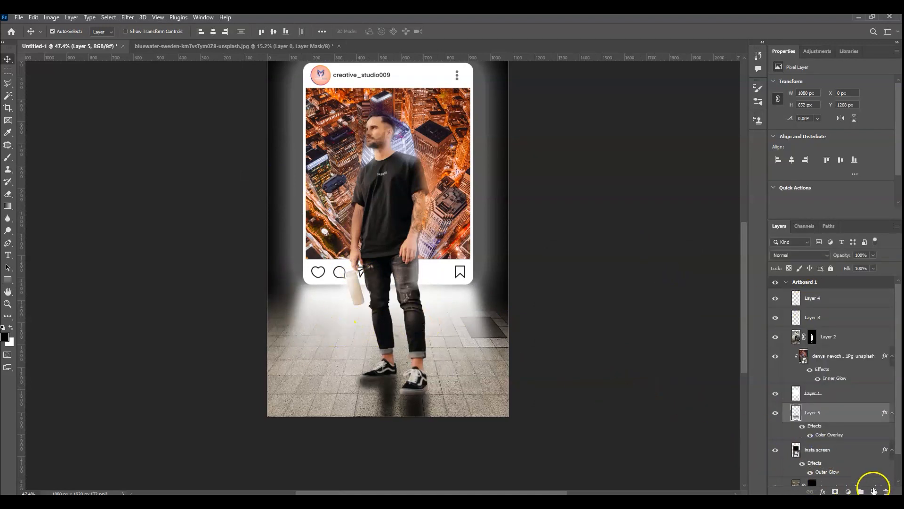
# - Add a layer above the floor light and try orange strokes on the pavement with a 300 px brush at 45% opacity
pyautogui.click(873, 491)
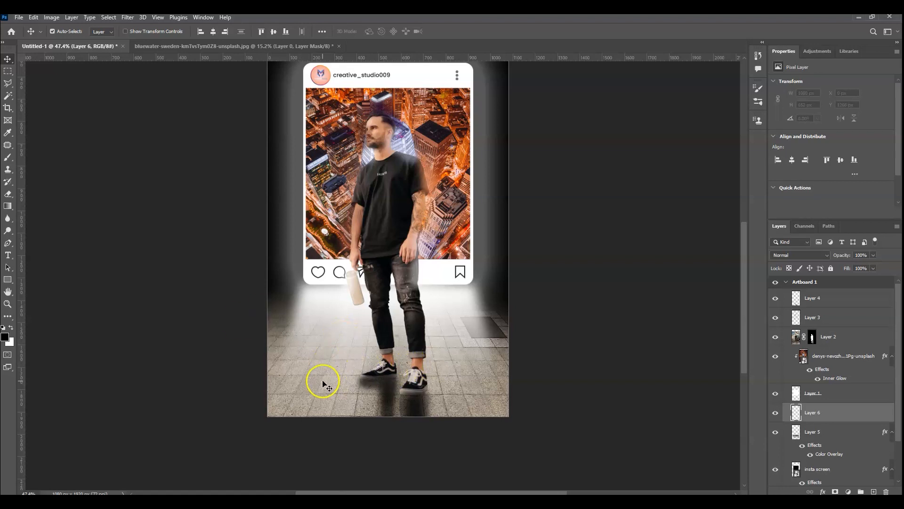
pyautogui.press('b')
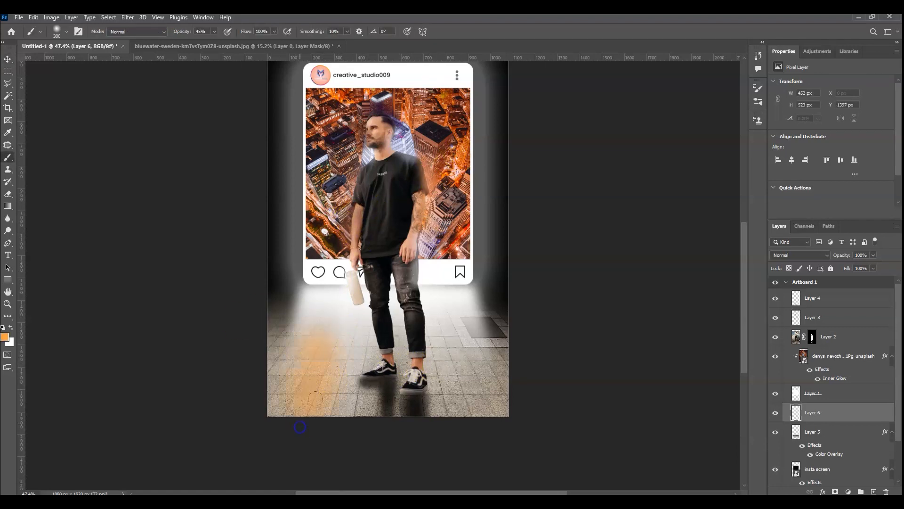
pyautogui.moveTo(316, 350); pyautogui.dragTo(339, 373)
# - Set the new layer to Multiply and paint an orange tint across the pavement with the brush at 16% opacity
pyautogui.click(216, 33)
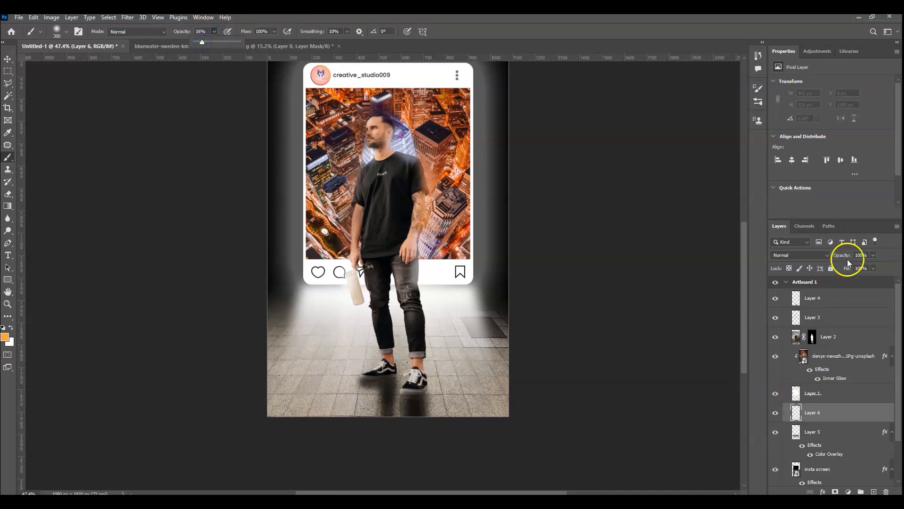
pyautogui.click(800, 255)
pyautogui.click(791, 298)
pyautogui.moveTo(461, 401); pyautogui.dragTo(484, 431)
pyautogui.moveTo(332, 327)
pyautogui.mouseDown()
pyautogui.moveTo(313, 367)
pyautogui.moveTo(397, 424)
pyautogui.moveTo(442, 410)
pyautogui.moveTo(432, 372)
pyautogui.mouseUp()
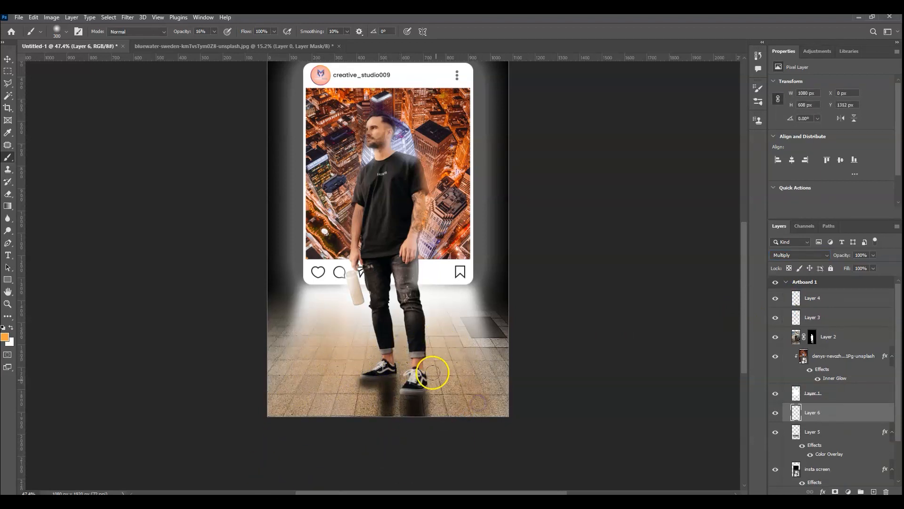
# - Add a new layer above the pavement photo and darken both side edges of the floor with a soft 300 px black brush
pyautogui.press('v')
pyautogui.click(507, 285)
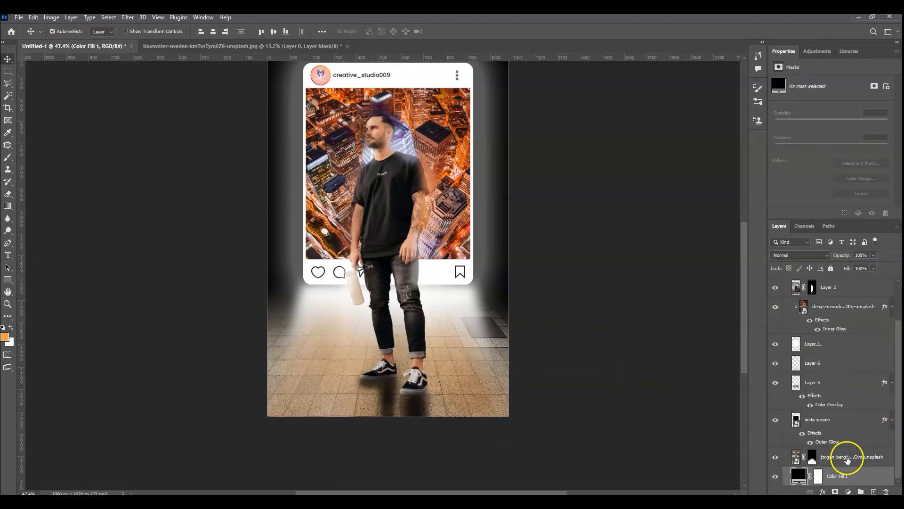
pyautogui.click(848, 458)
pyautogui.click(873, 491)
pyautogui.press('b')
pyautogui.press('d')
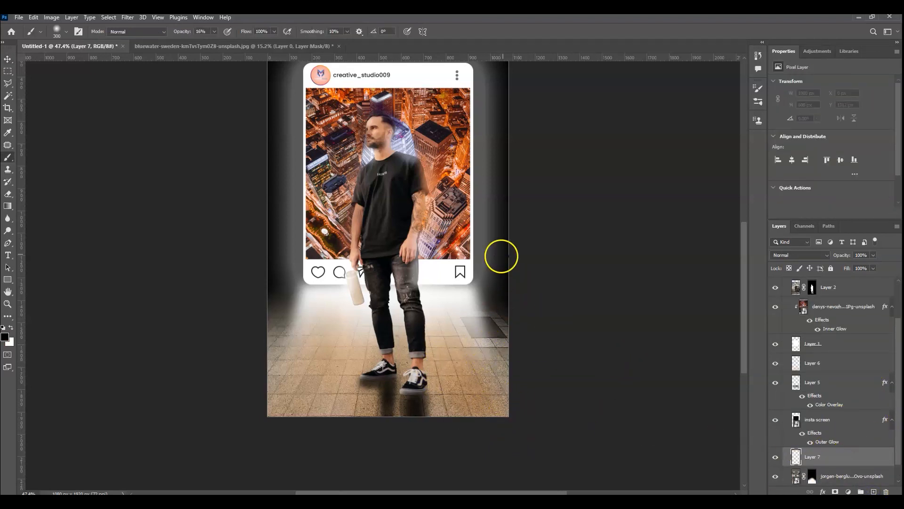
pyautogui.click(516, 336)
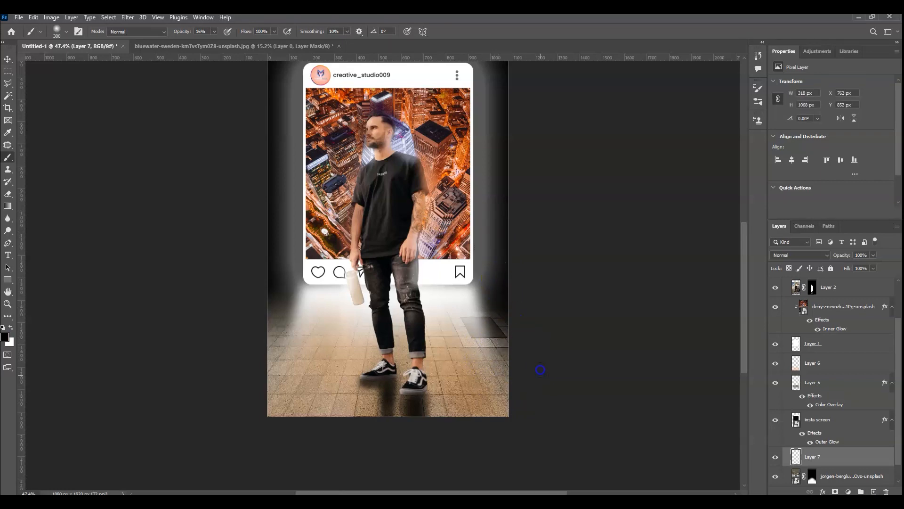
pyautogui.moveTo(298, 241); pyautogui.dragTo(263, 284)
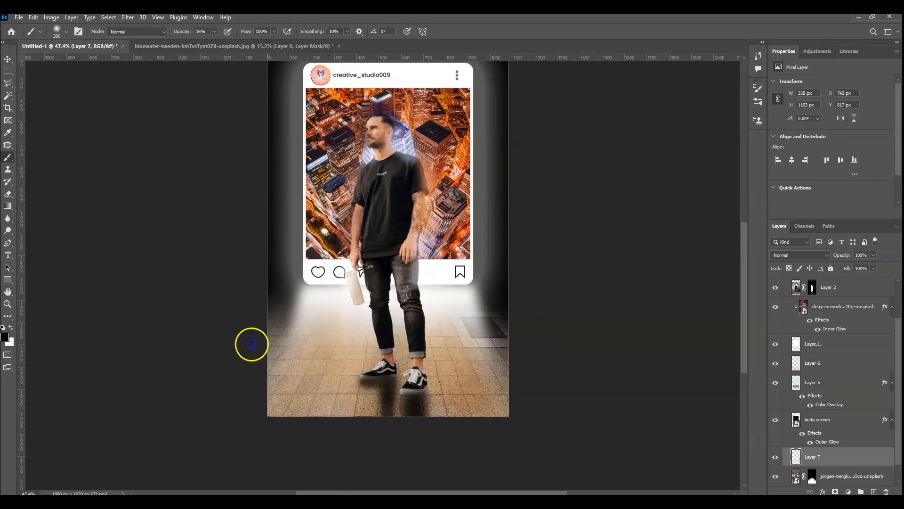
pyautogui.scroll(3, 230, 384)
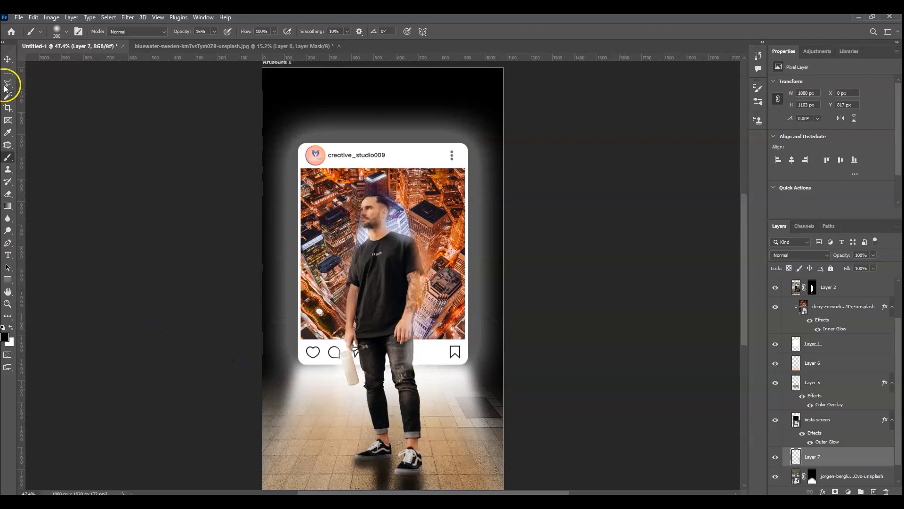
# - Export the artboard as a JPG at 1080 × 1920 px and 100% scale
pyautogui.click(8, 58)
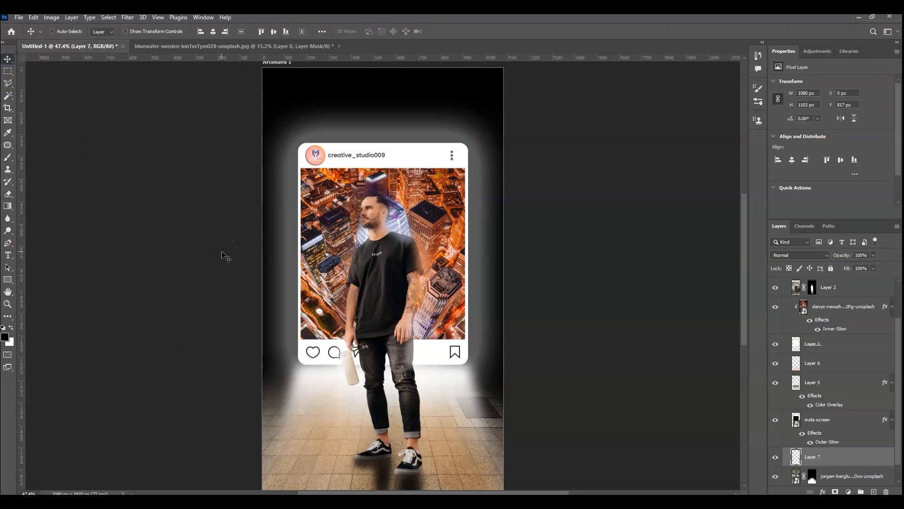
pyautogui.hotkey('ctrl', 'alt', 'shift', 'w')
pyautogui.click(709, 428)
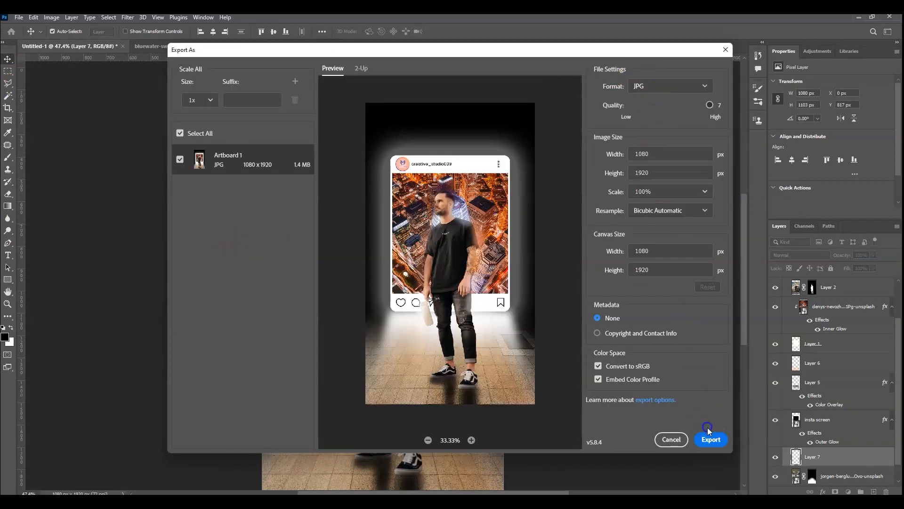
# - Select Layer 4, which holds the shadows beneath the shoes
pyautogui.scroll(3, 807, 301)
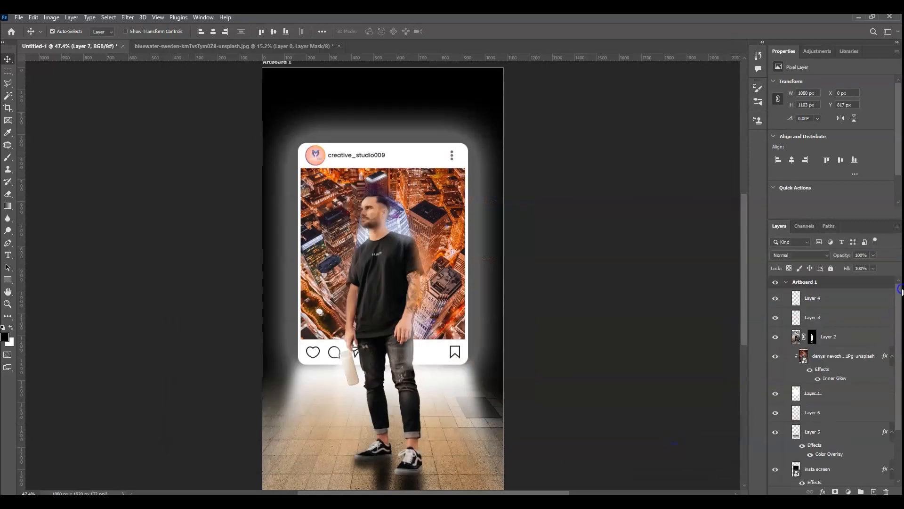
pyautogui.click(821, 300)
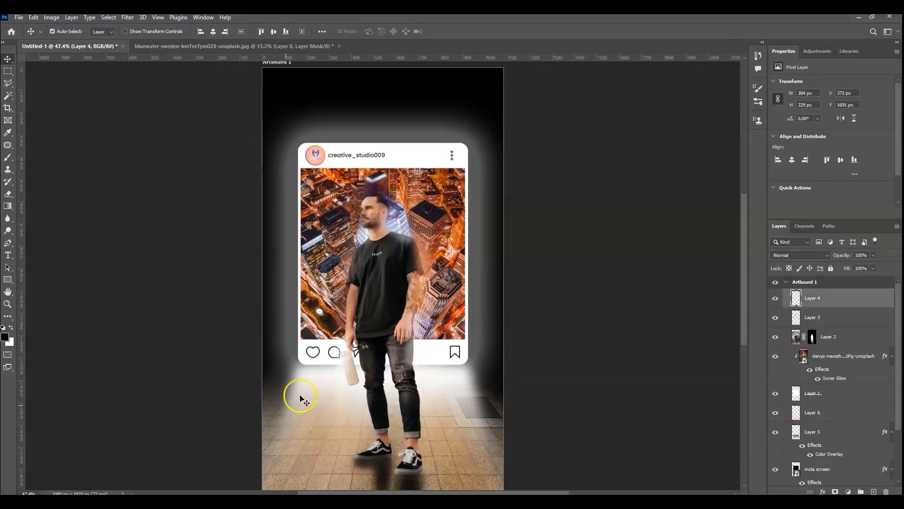